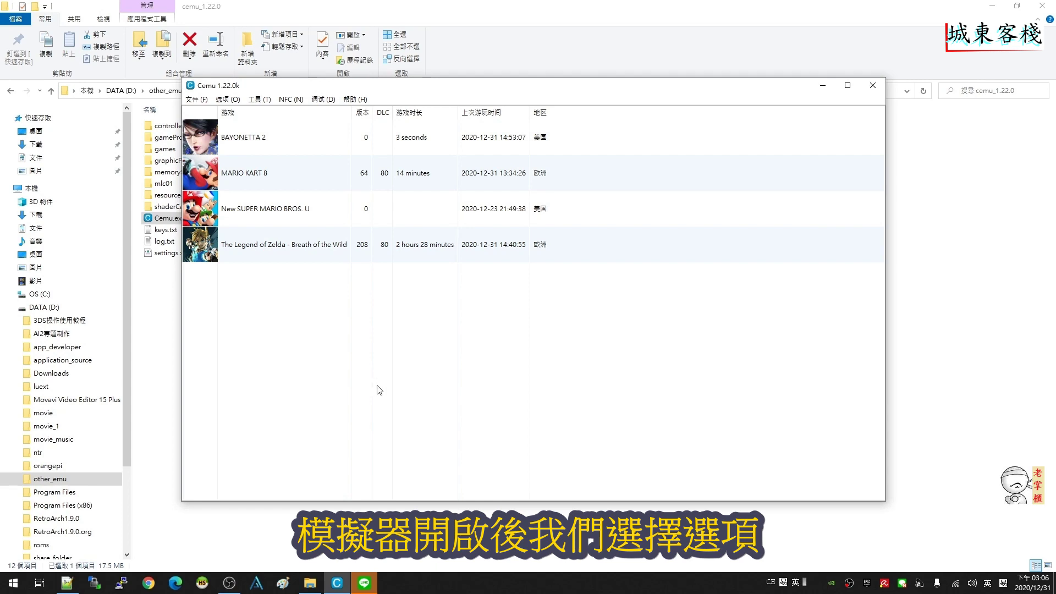
Set the graphics API to Vulkan (experimental) in the general settings, with GeForce RTX 2060 SUPER as the graphics device
click(227, 99)
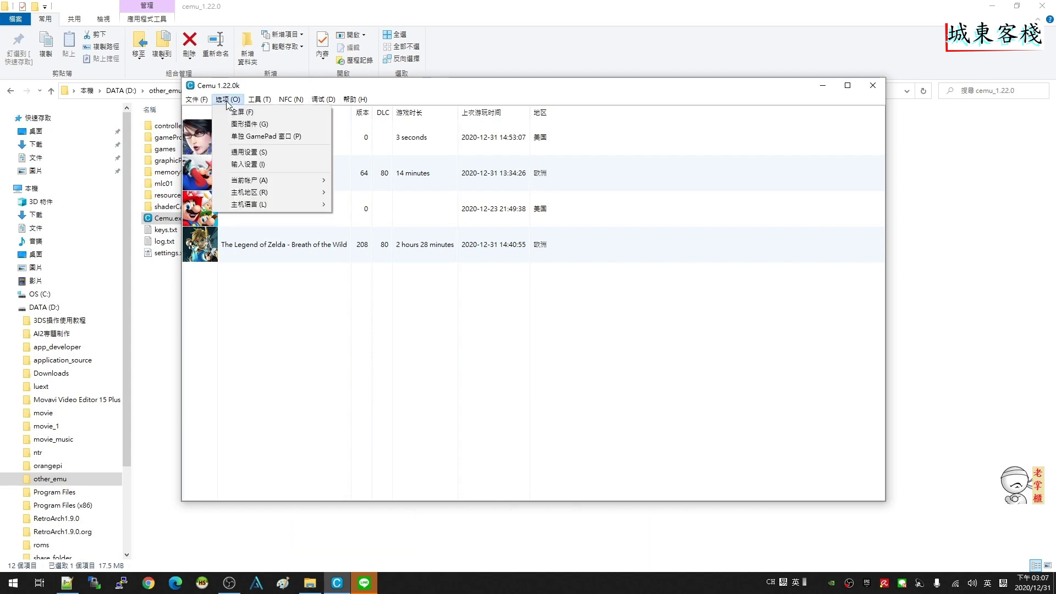
click(287, 156)
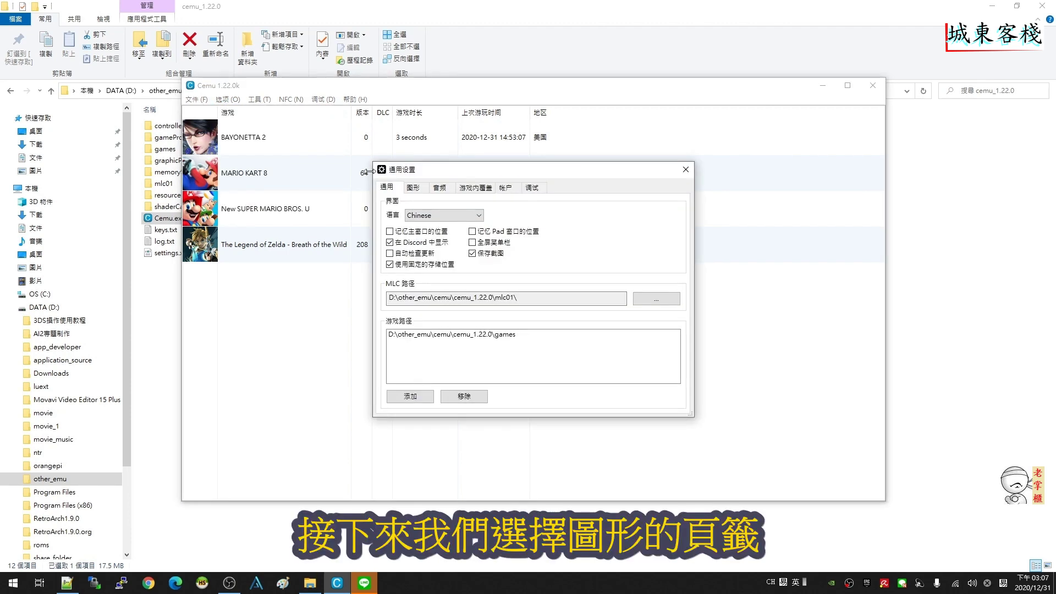
click(414, 188)
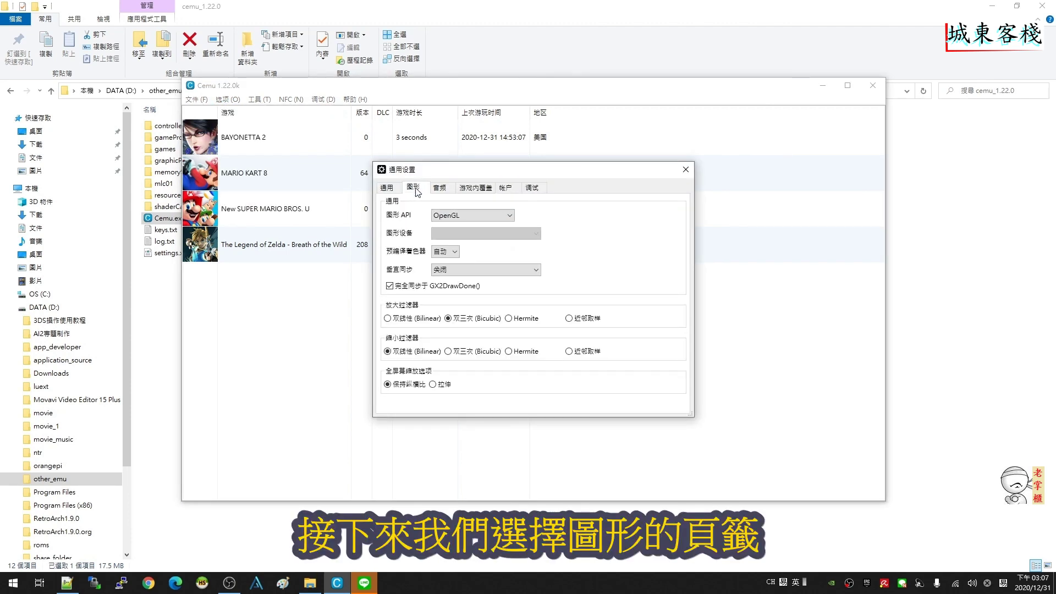
click(515, 220)
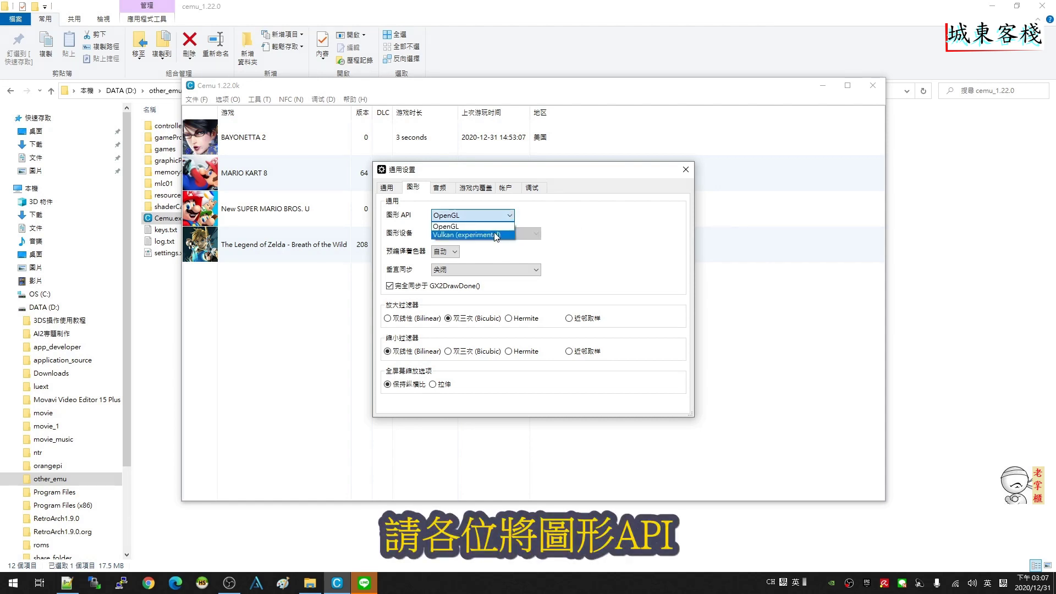
click(496, 235)
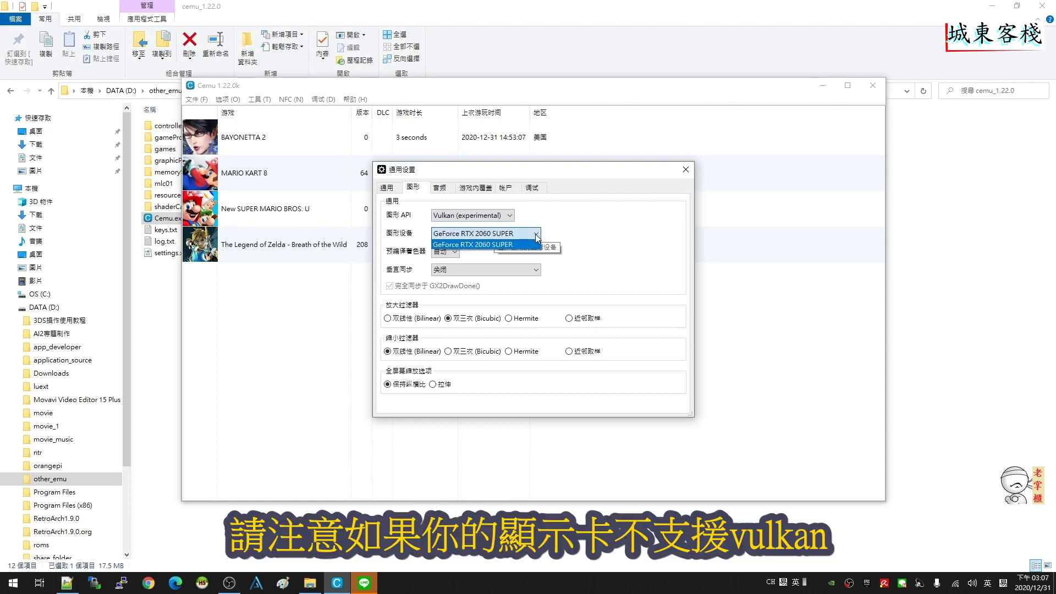
click(536, 236)
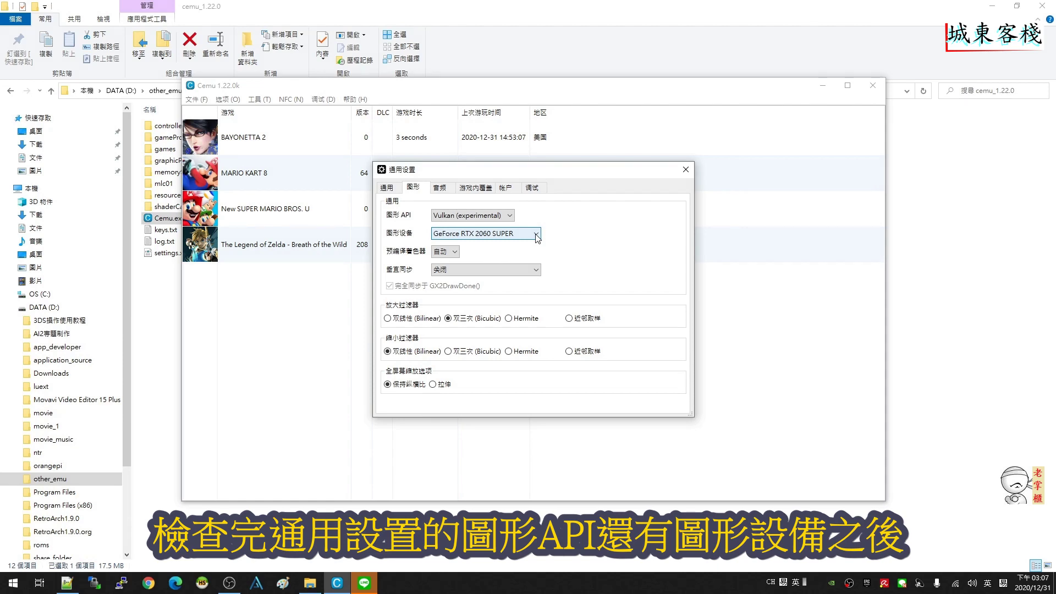
click(686, 170)
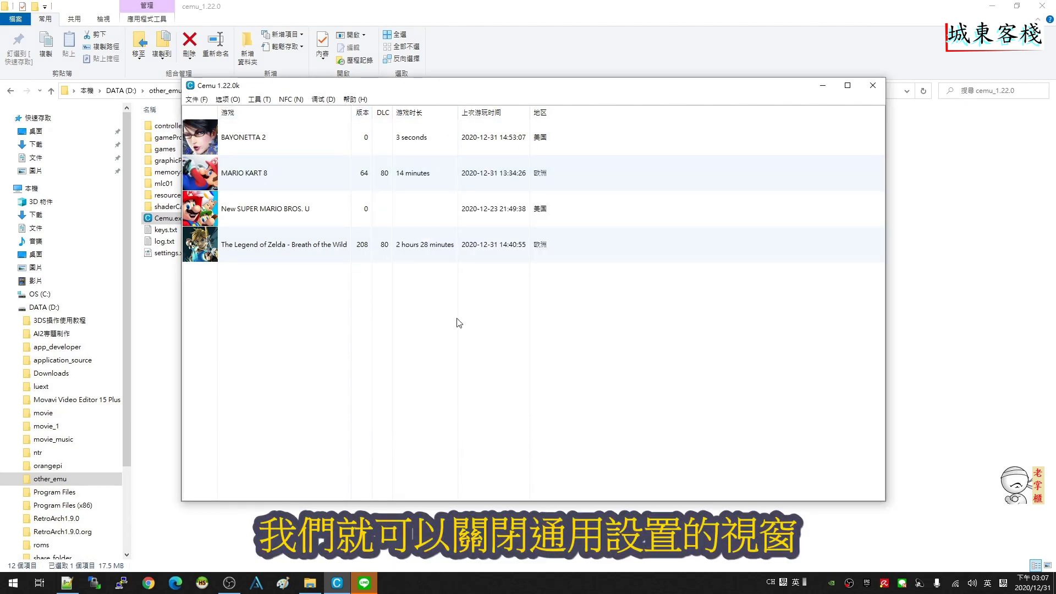
Enable the experimental asynchronous compile (Vulkan) debug option and check its state
click(322, 100)
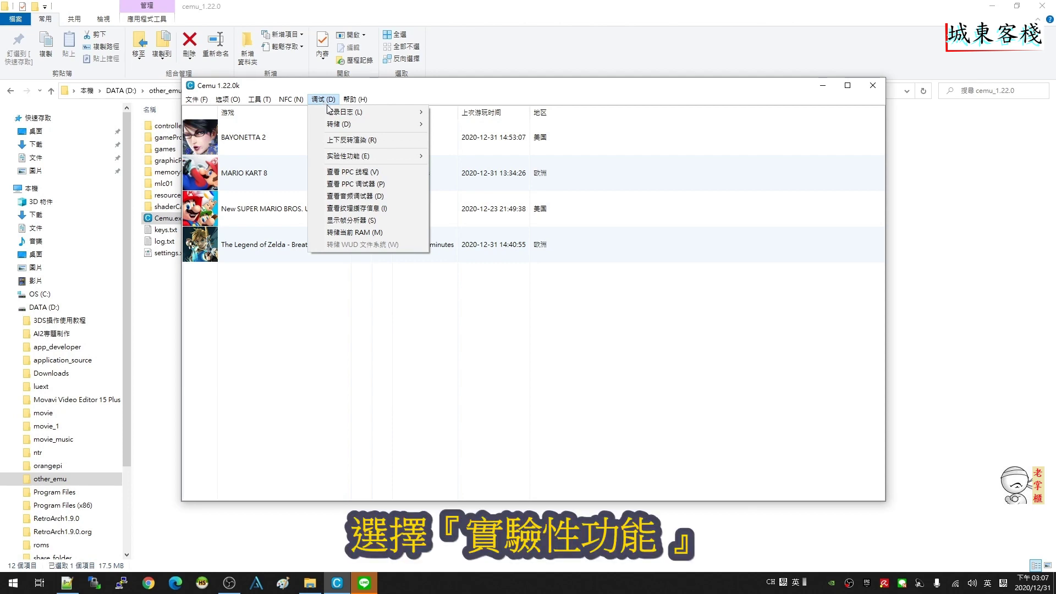
mouse_move(384, 158)
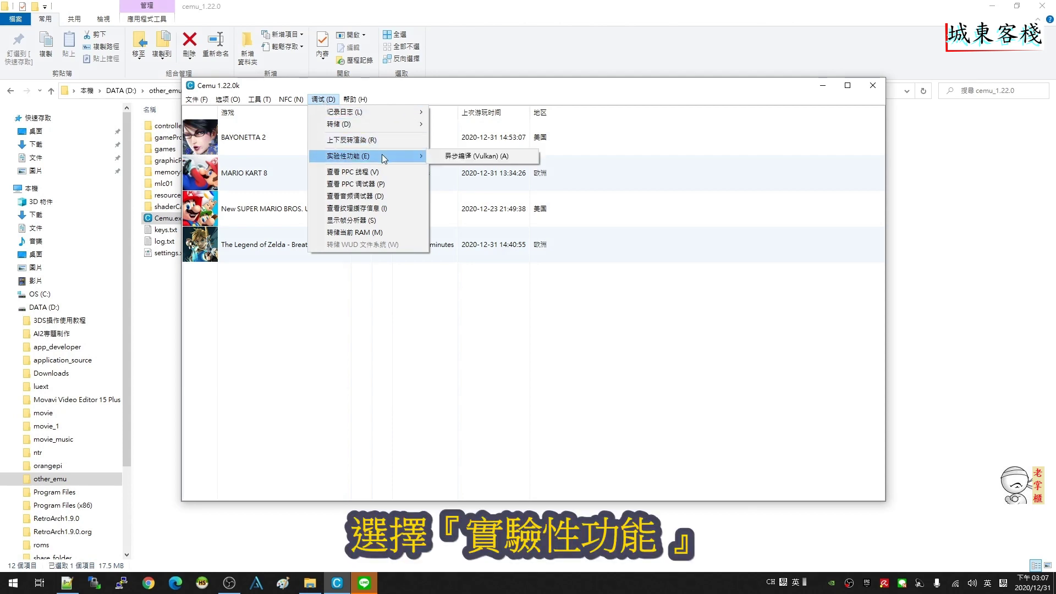
click(510, 157)
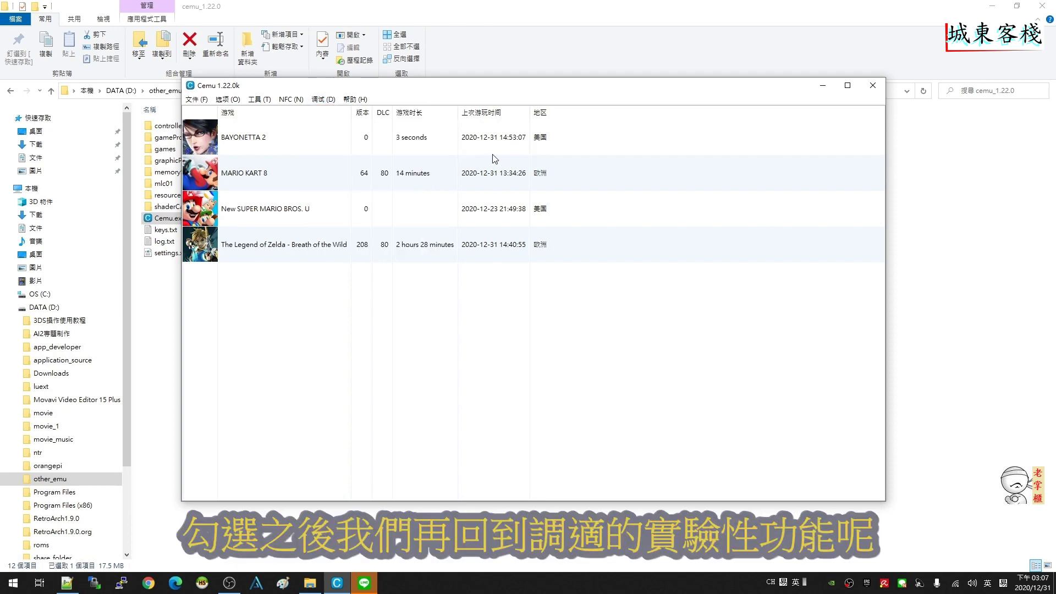
click(323, 100)
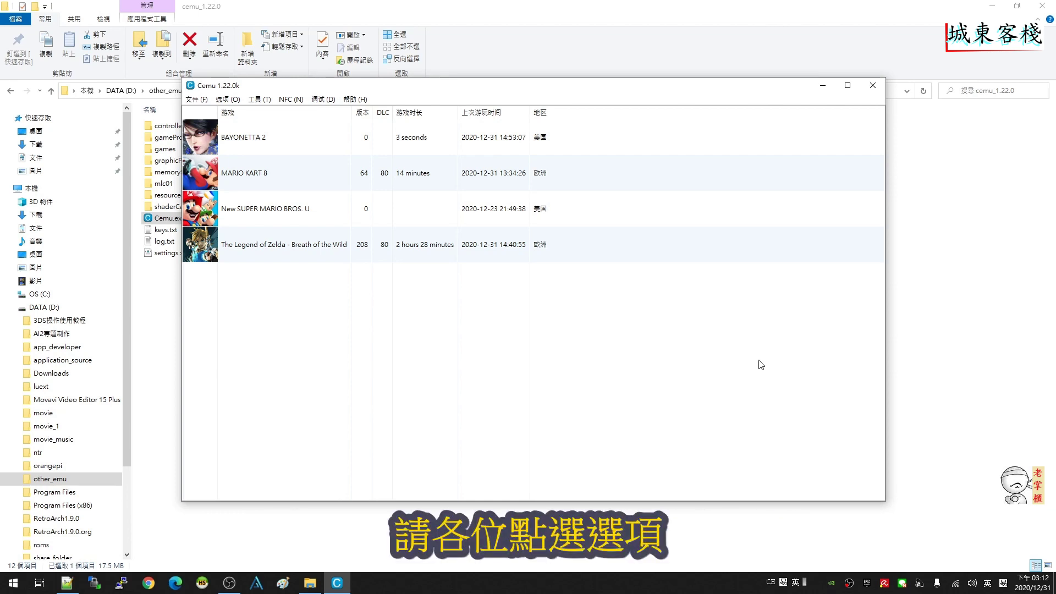
Download the latest community graphic packs and accept the available update
click(233, 101)
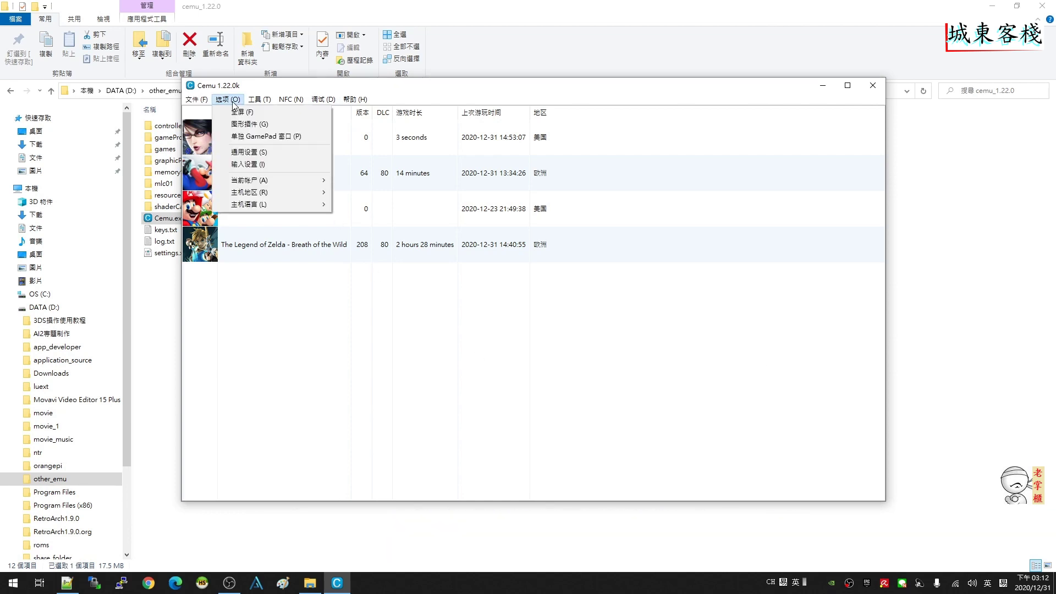
click(285, 125)
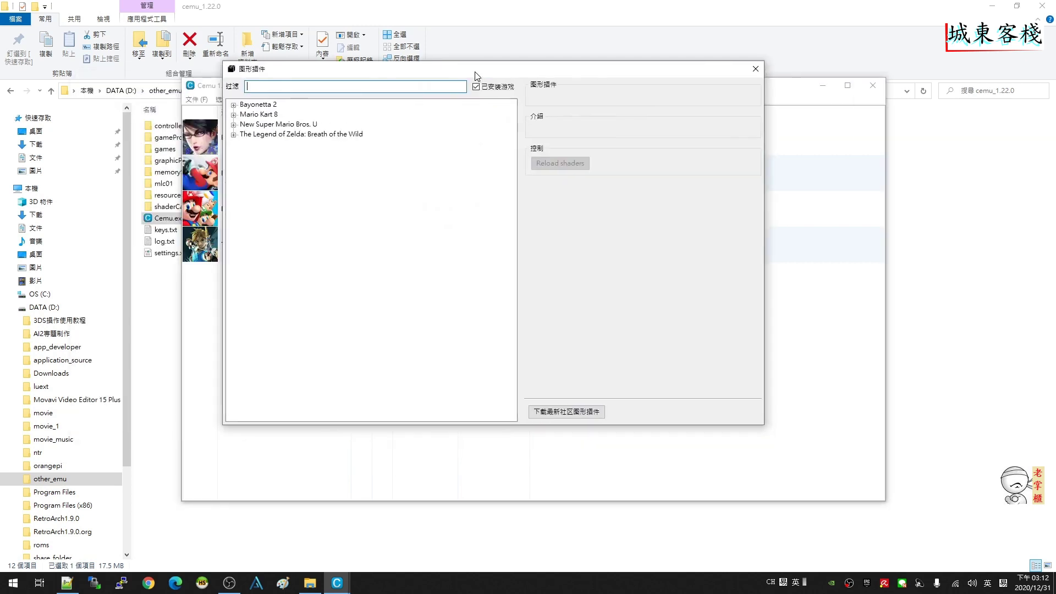
click(601, 416)
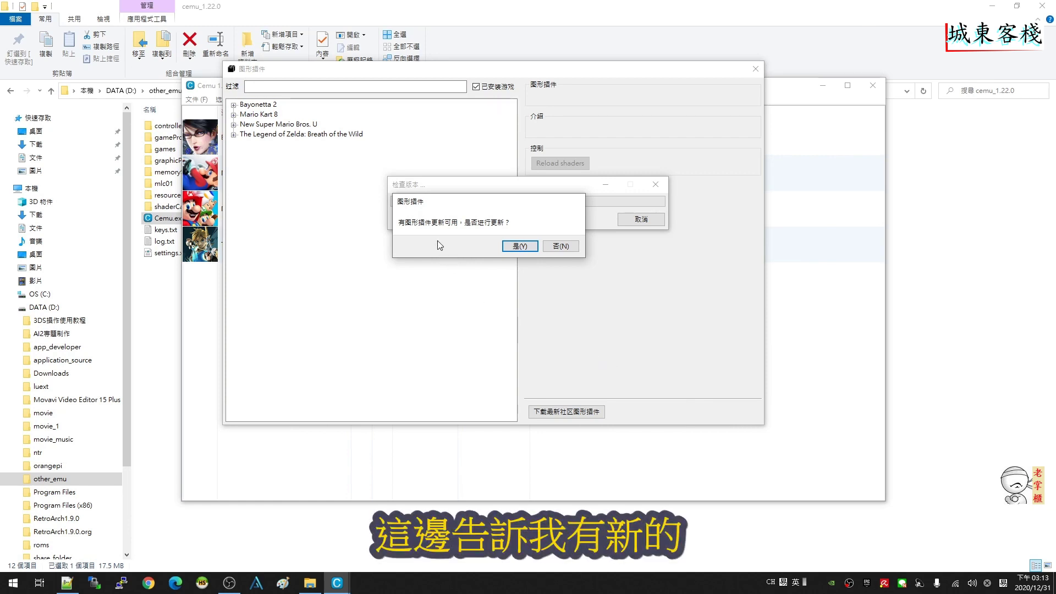
click(517, 247)
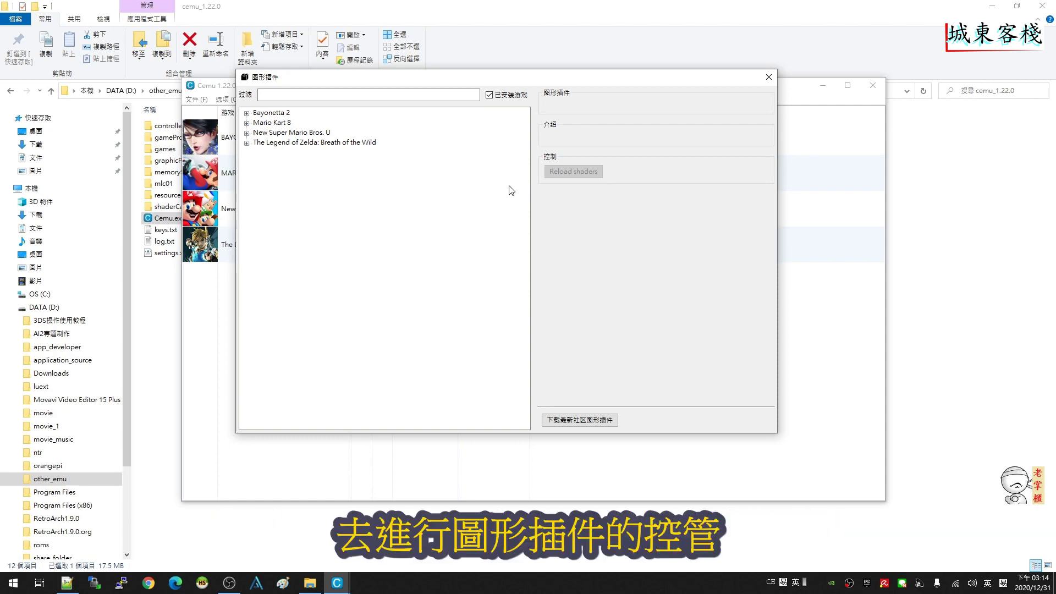
Examine which graphic packs are offered for Mario Kart 8 and The Legend of Zelda: Breath of the Wild
drag(314, 82, 359, 102)
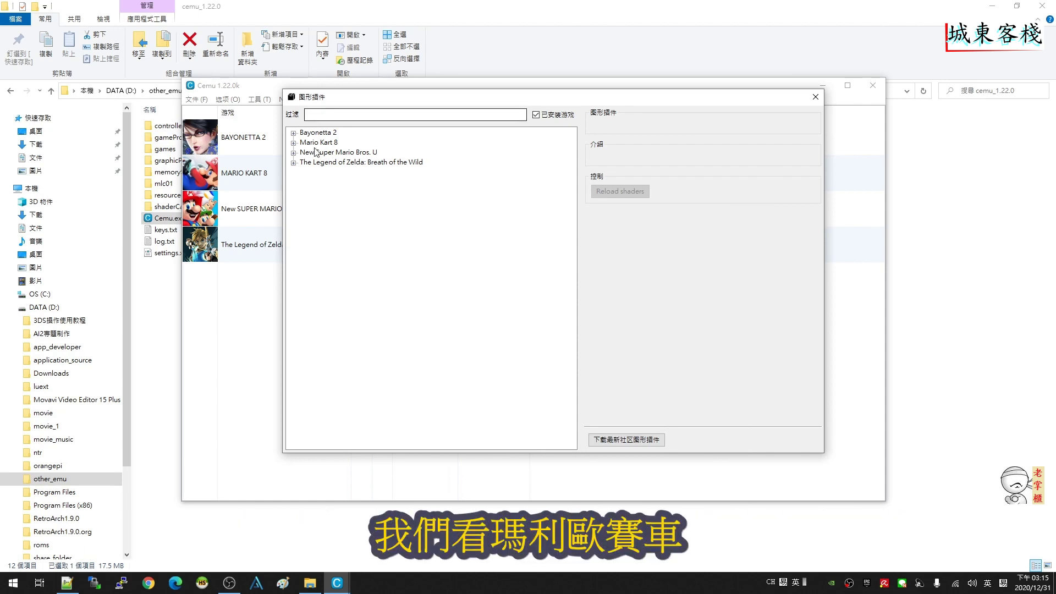
click(293, 142)
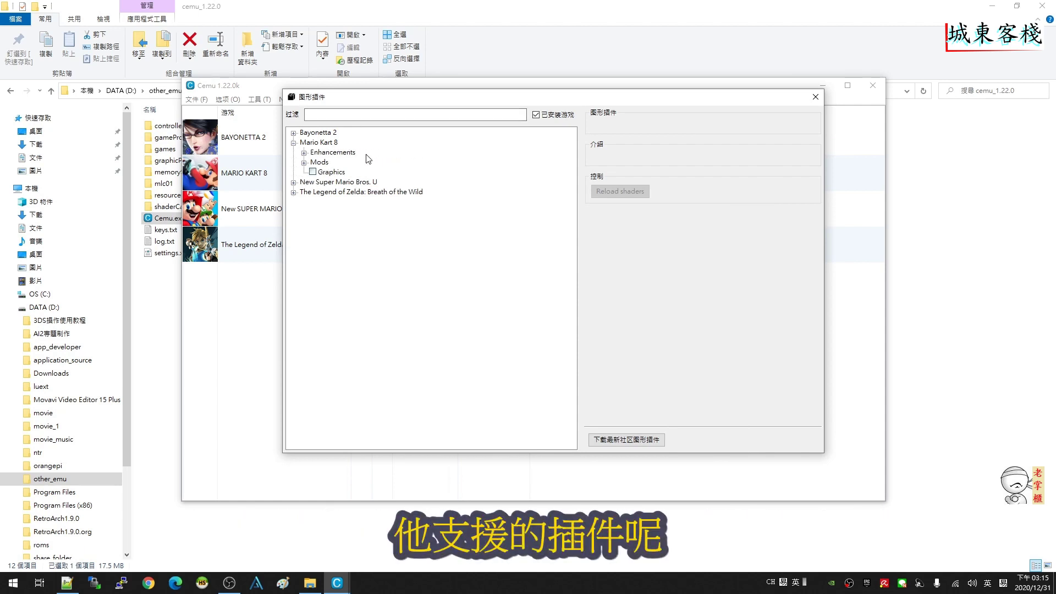
click(303, 152)
click(303, 192)
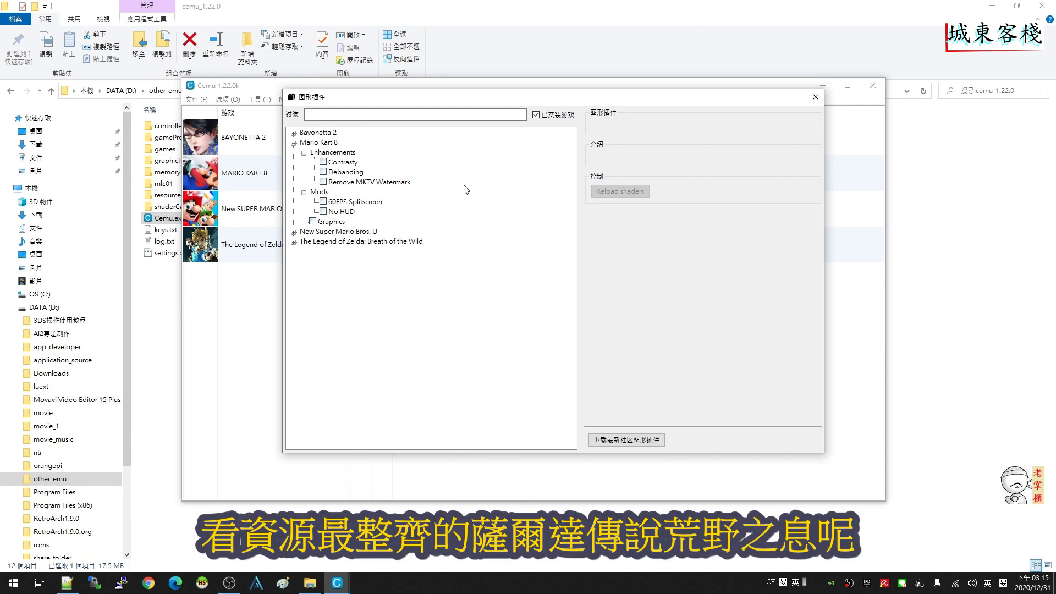
click(294, 242)
click(304, 252)
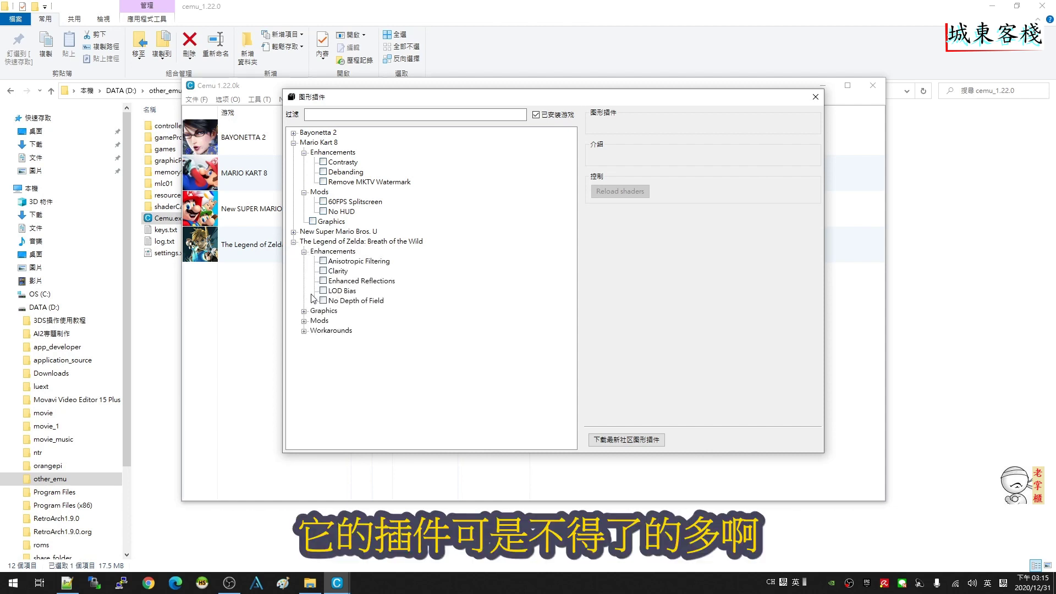
click(303, 311)
click(303, 350)
scroll(308, 374, down, 2)
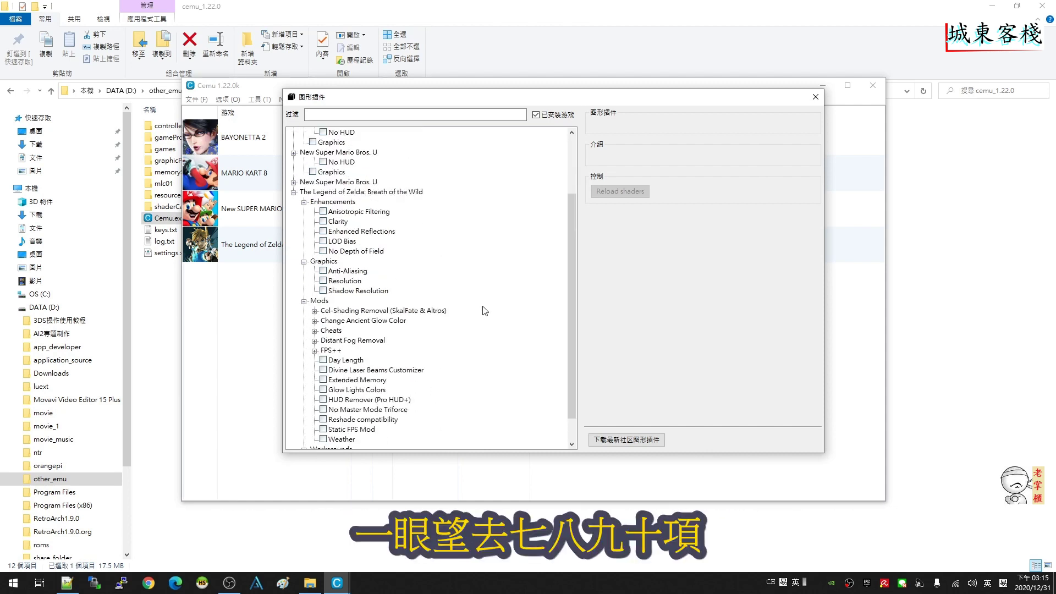
scroll(485, 311, up, 1)
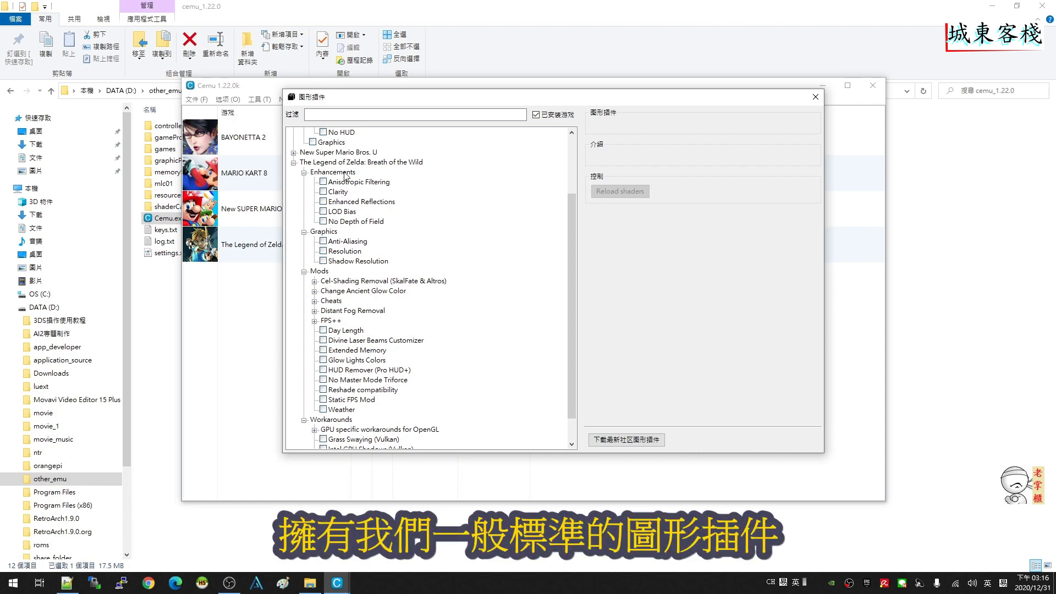
Enable the Breath of the Wild cheats Infinite Amiibo, Infinite Hearts, Infinite Stamina, Infinite Weapons, Bows and Shields, and Infinite Arrows
click(303, 172)
click(303, 202)
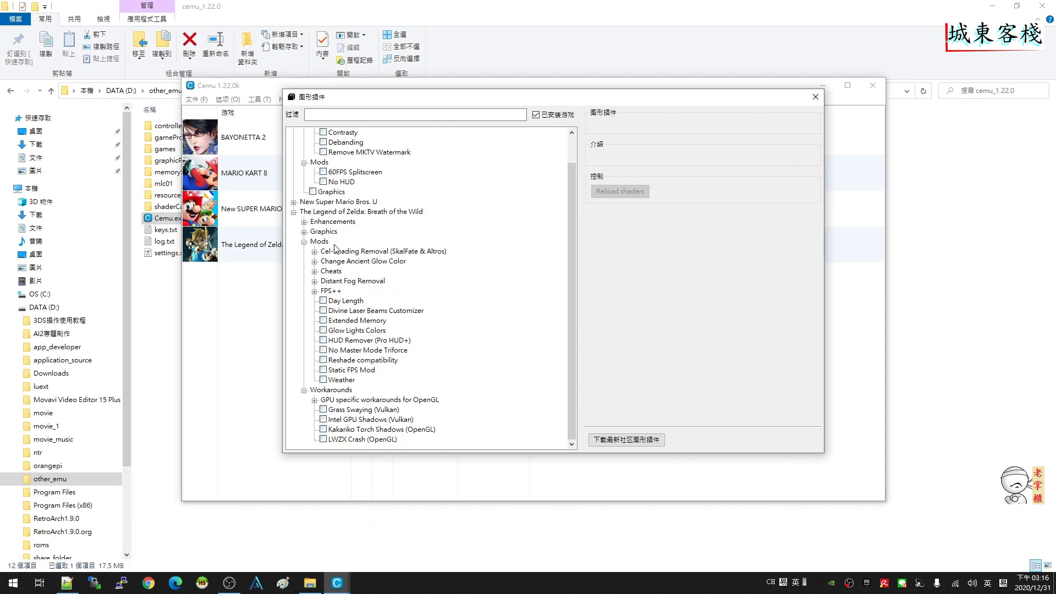
click(314, 272)
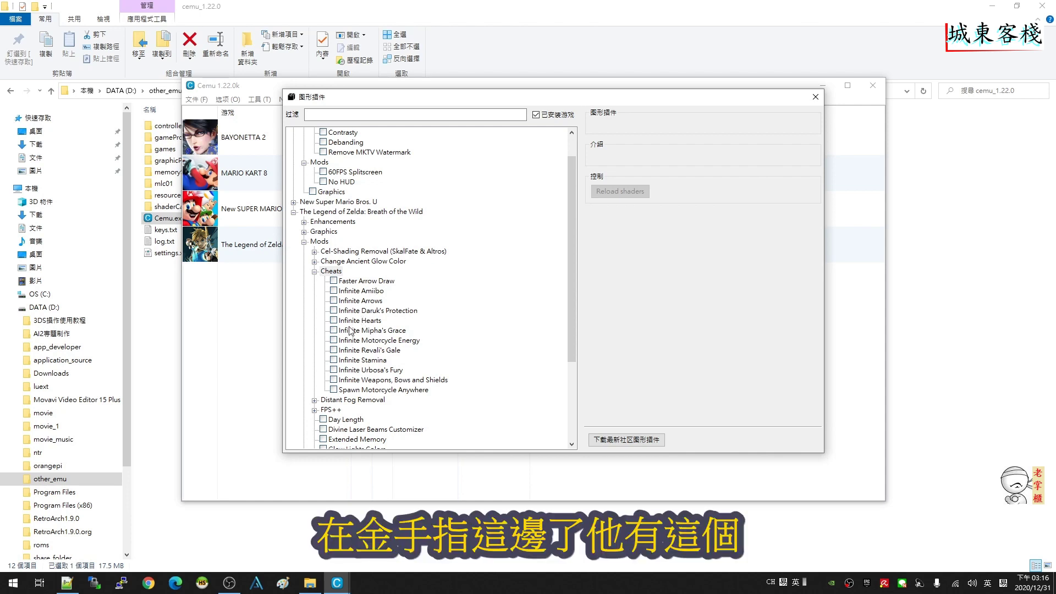
click(334, 292)
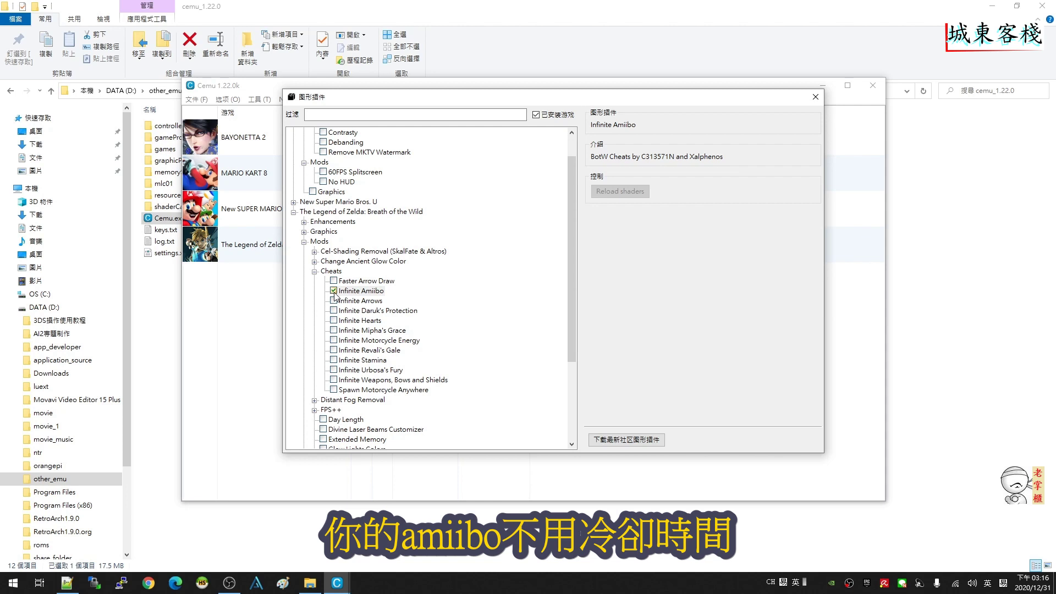
click(335, 320)
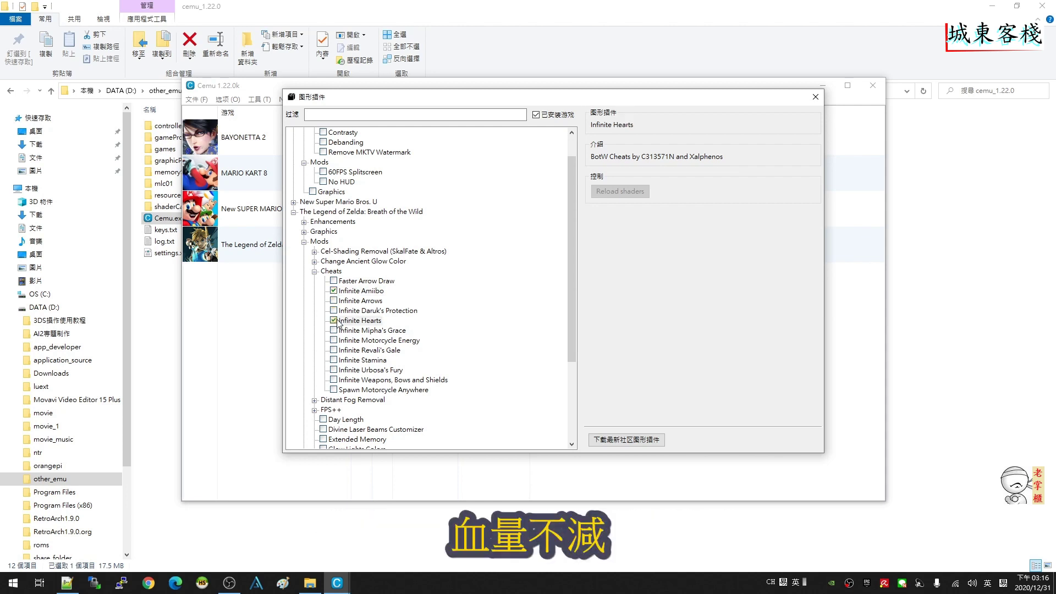
click(334, 360)
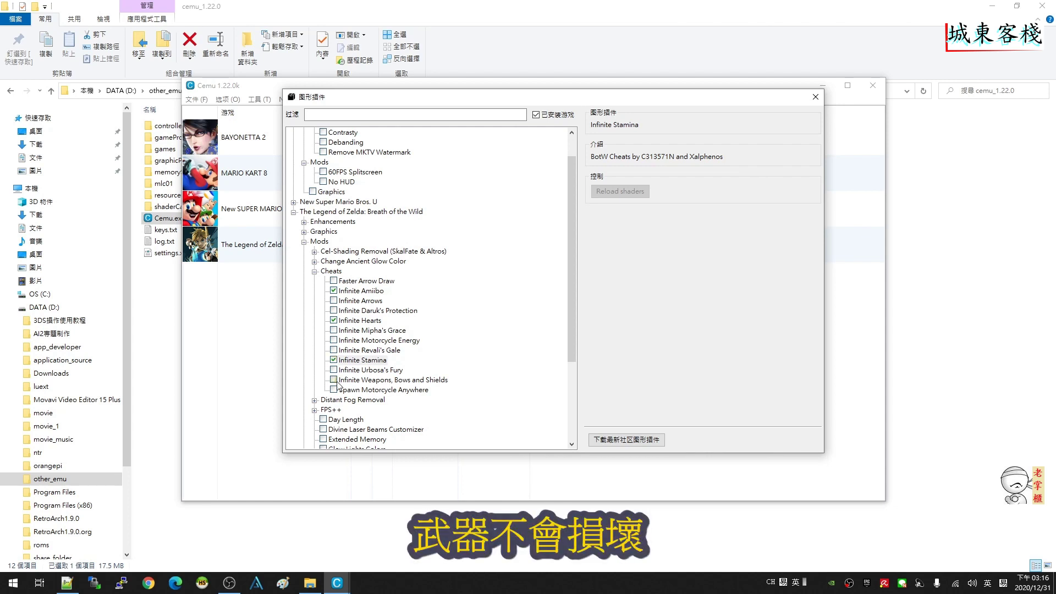
click(334, 380)
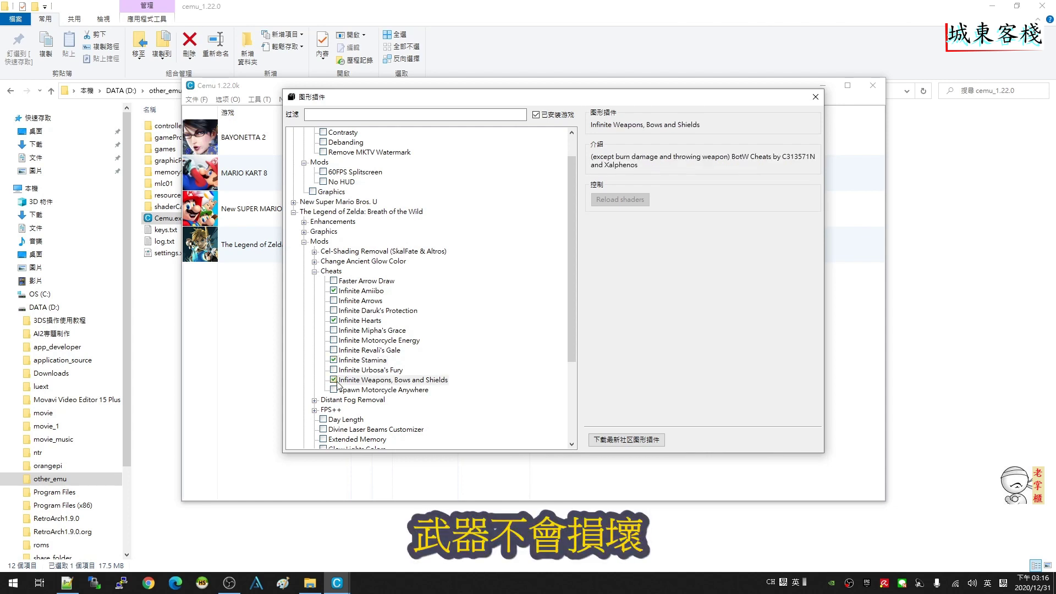
click(334, 301)
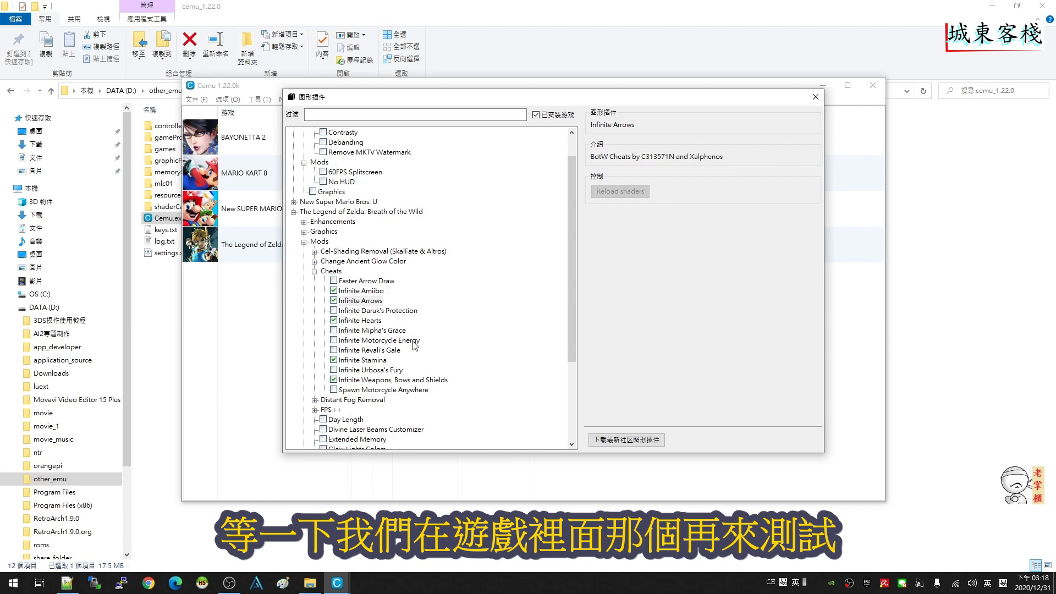
click(314, 271)
Set the preset of New Super Mario Bros. U's Resolution graphic pack to 3840x2160 (4k - Native x3)
scroll(434, 193, up, 1)
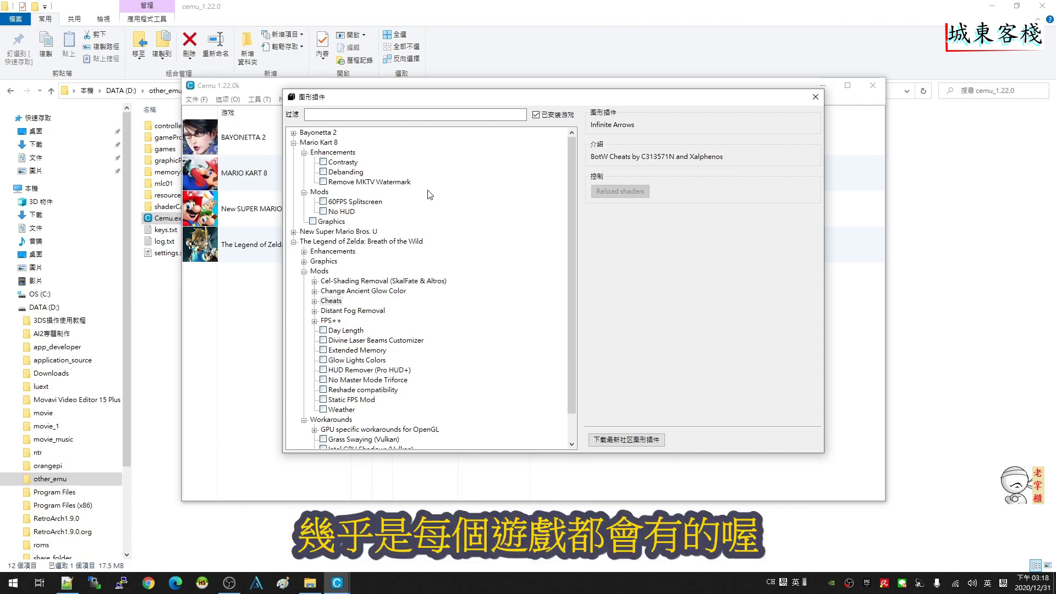
click(294, 232)
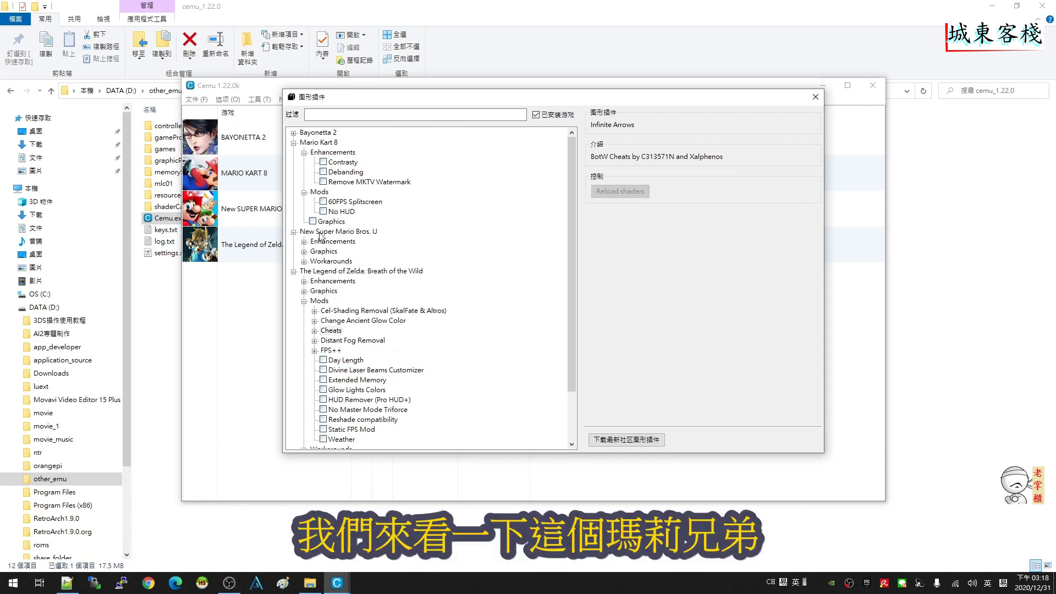
double_click(346, 242)
double_click(319, 262)
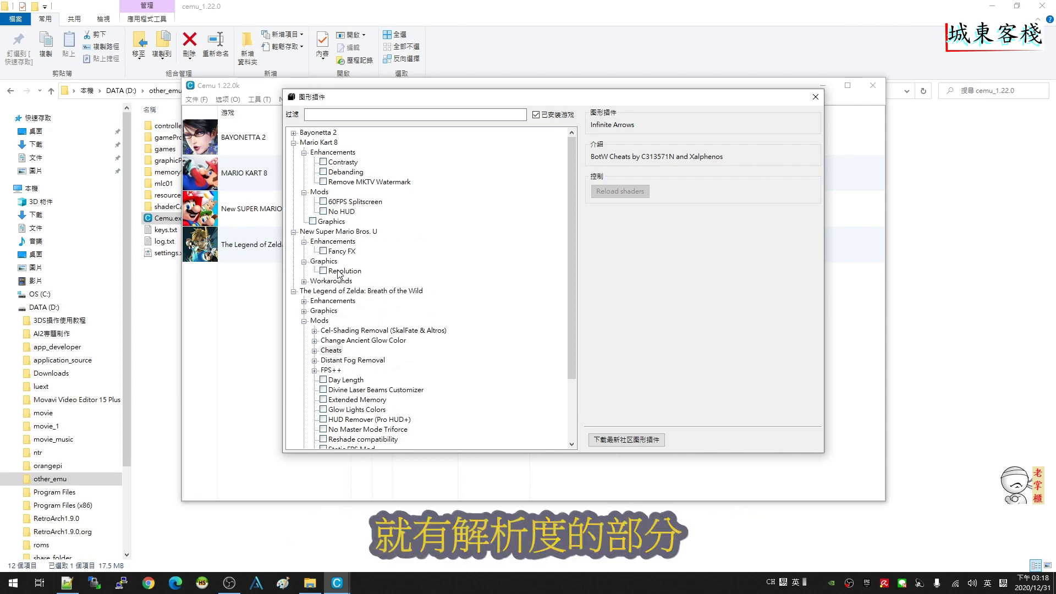
click(341, 273)
click(657, 190)
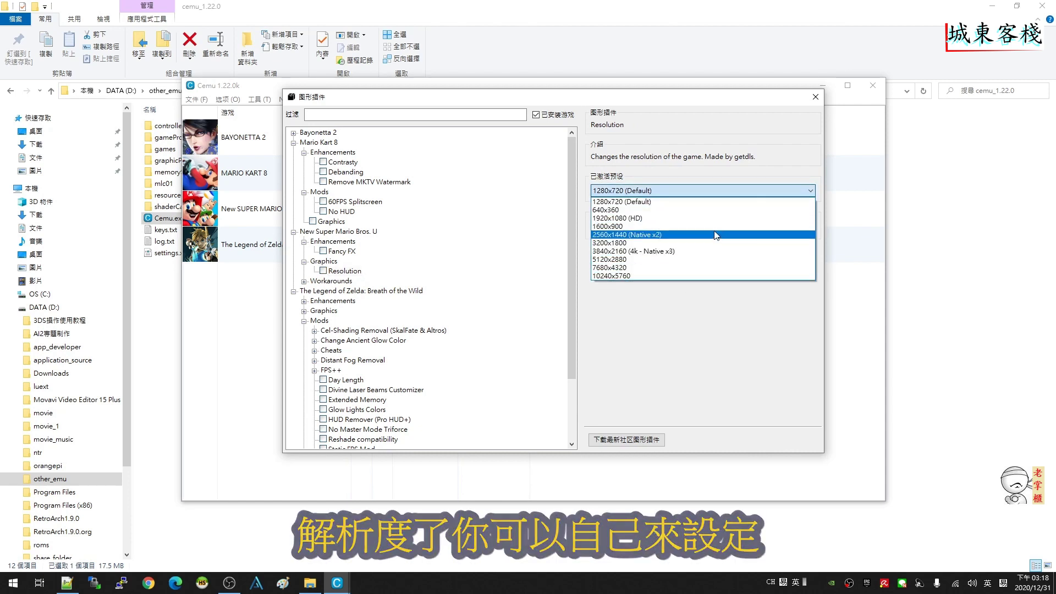
click(659, 252)
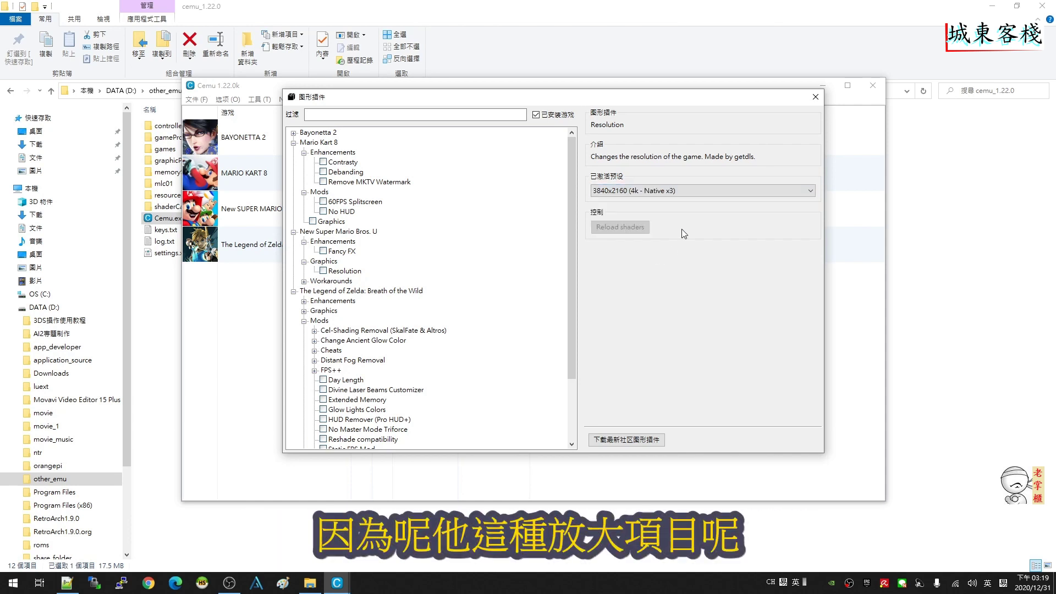
click(714, 188)
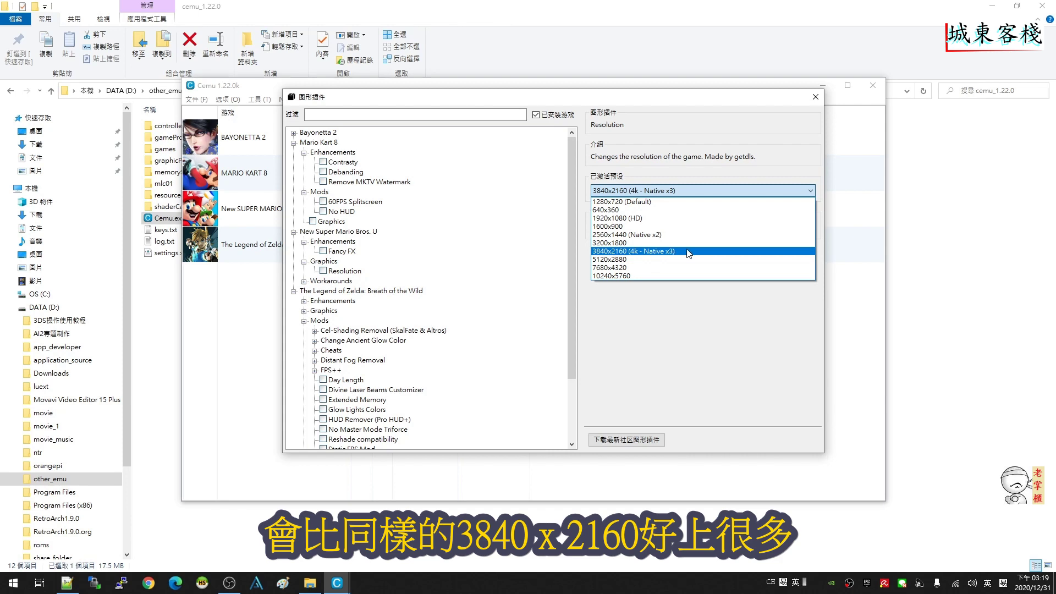
click(672, 251)
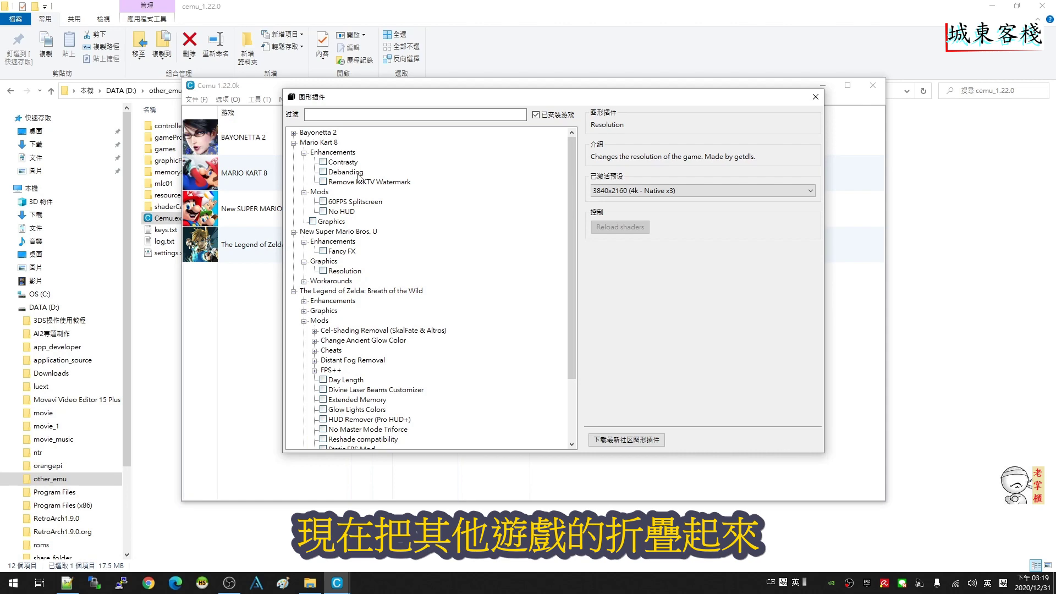
Enable the Breath of the Wild FPS++ mods Dynamic Gamespeed, Fence Method and Set FPS Limit, with the other games' pack lists collapsed
click(294, 143)
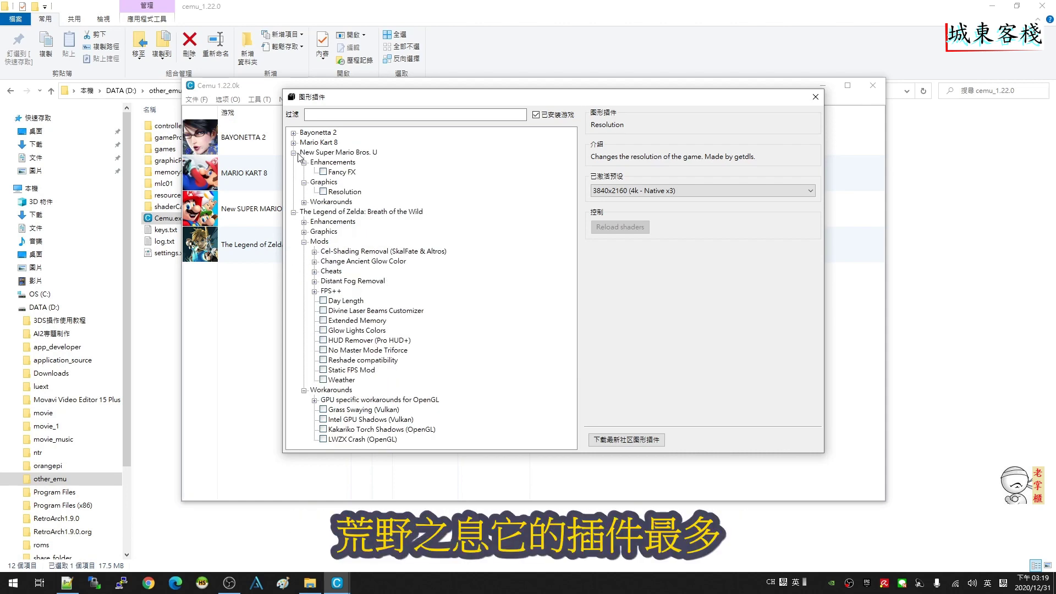
click(294, 152)
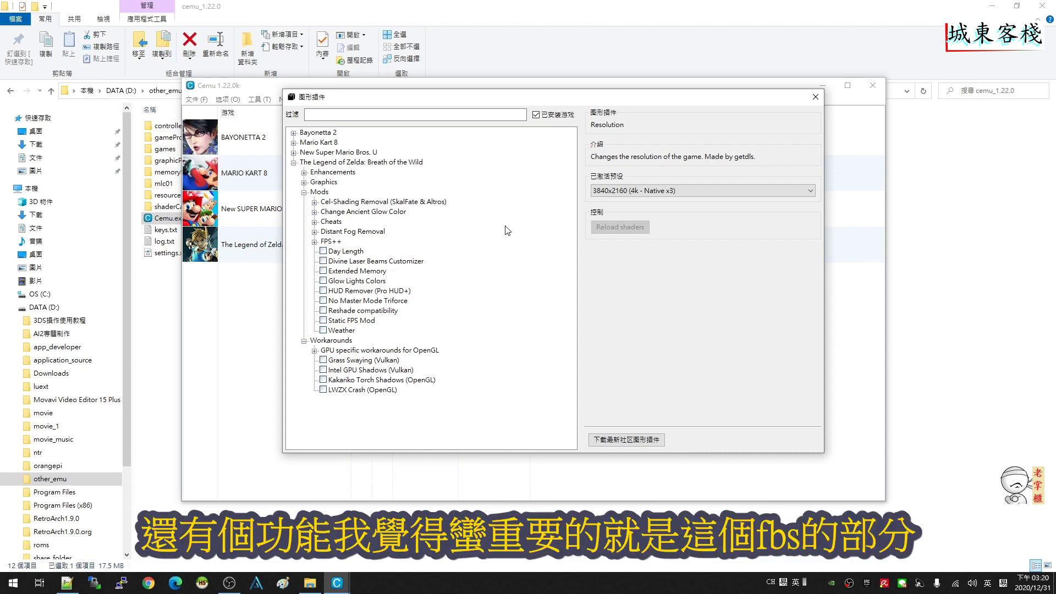
click(315, 243)
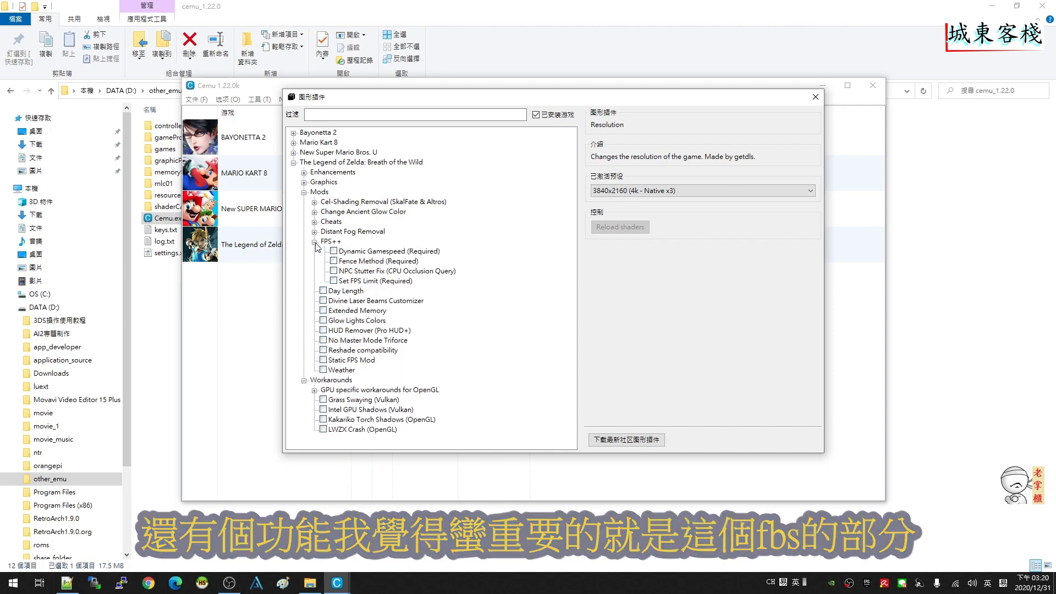
click(427, 253)
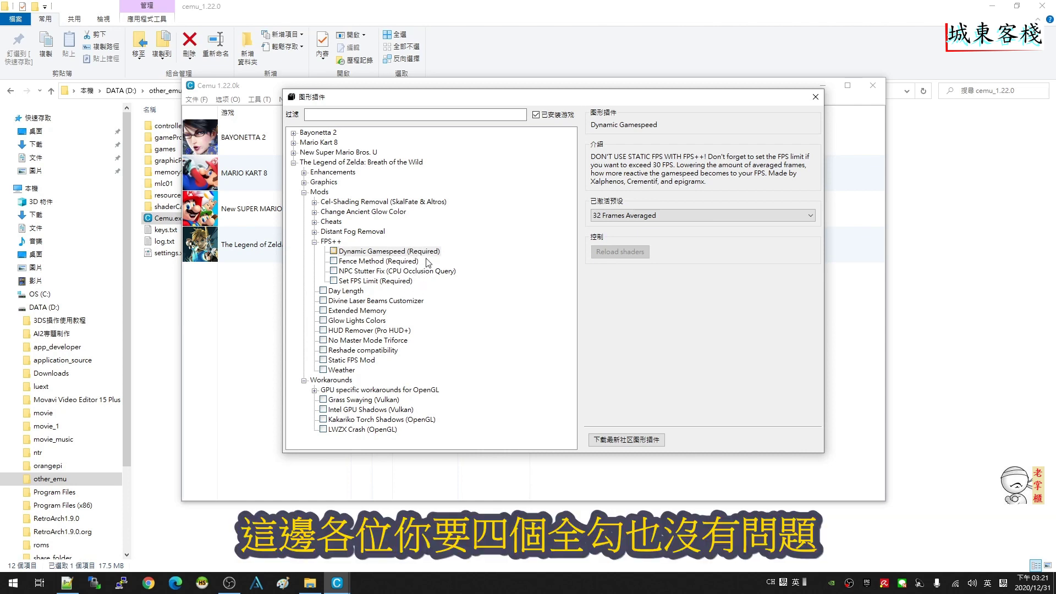
click(334, 251)
click(334, 262)
click(334, 281)
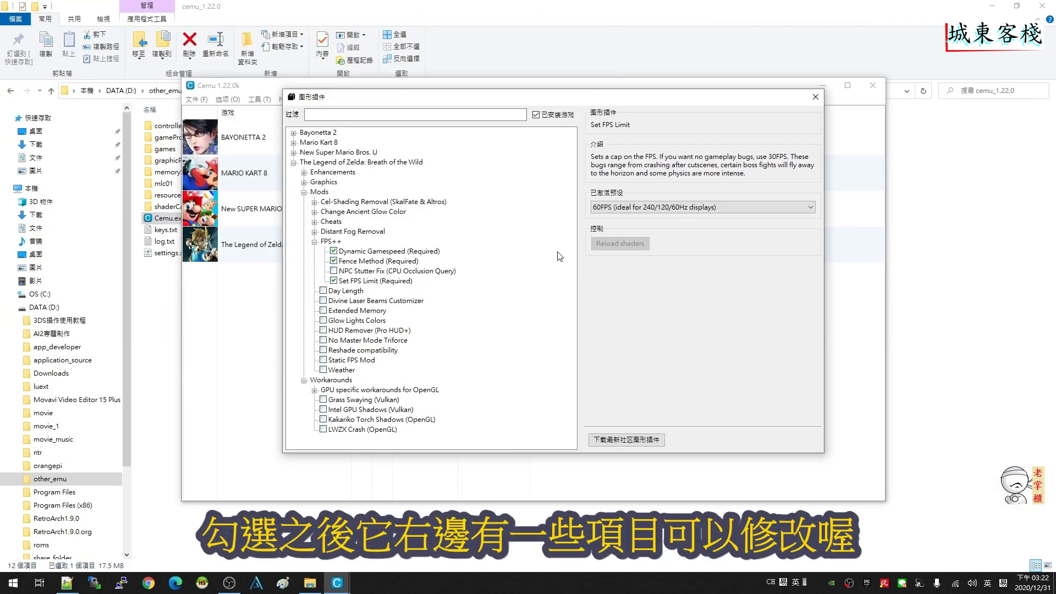
Use the 60FPS (ideal for 240/120/60Hz displays) preset for Set FPS Limit and collapse the FPS++ group
click(732, 207)
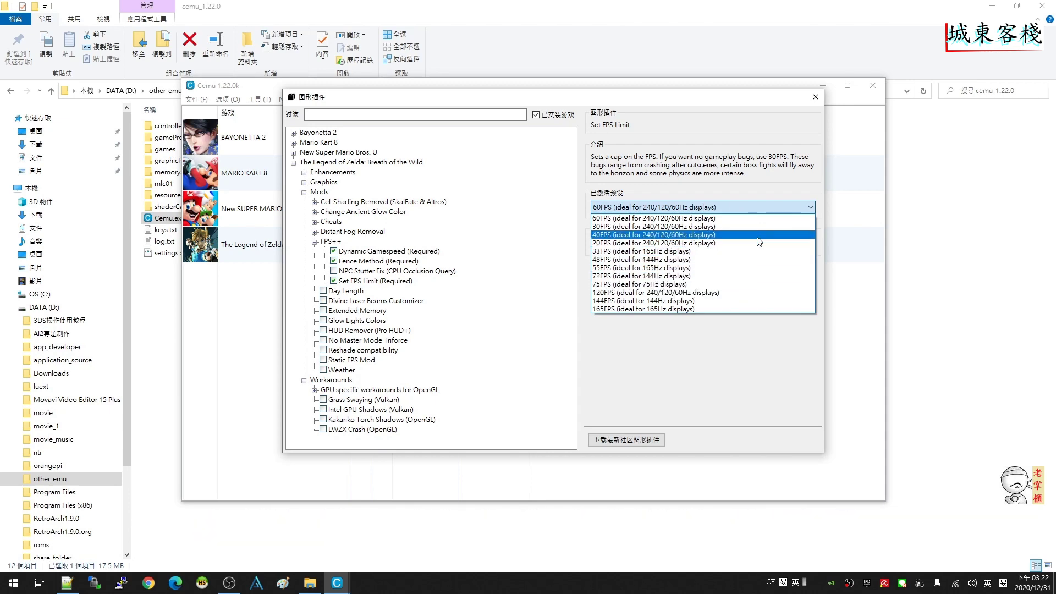
click(735, 211)
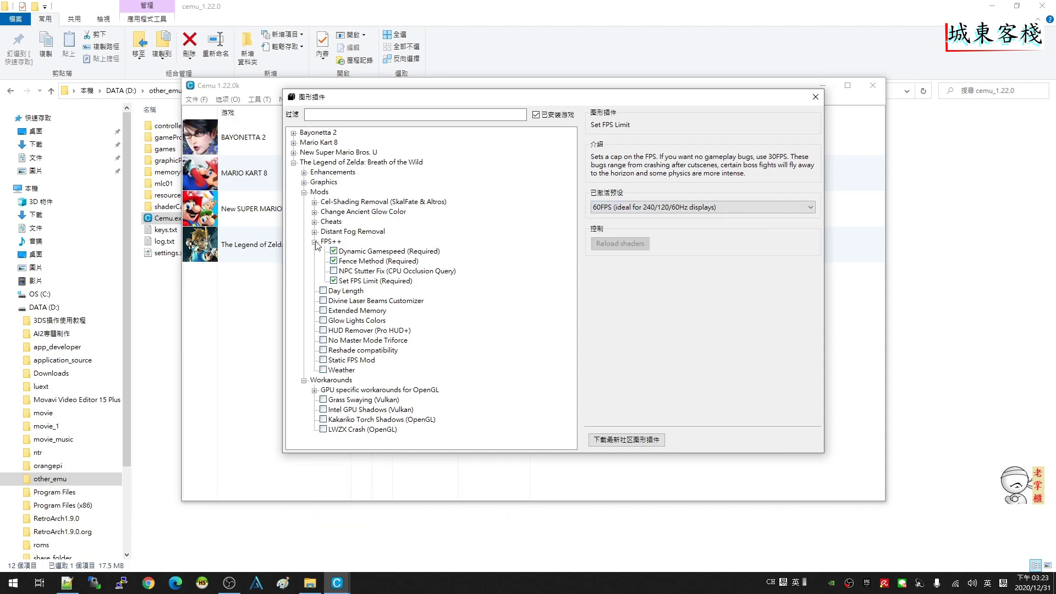
click(315, 241)
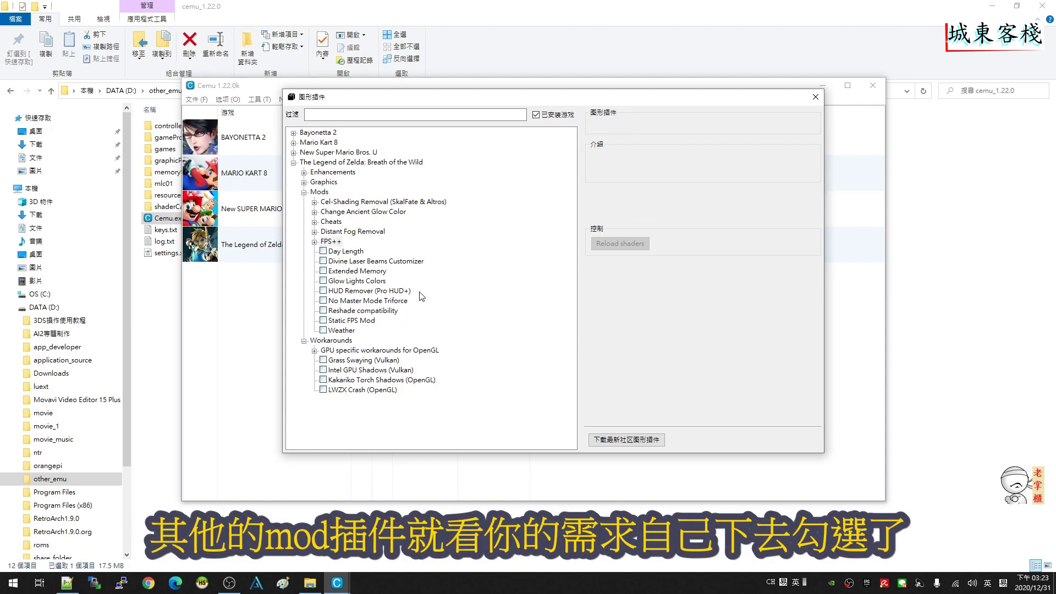
Enable Breath of the Wild's Anti-Aliasing graphics pack with the Alternative FXAA (NVIDIA's implementation) preset
click(304, 192)
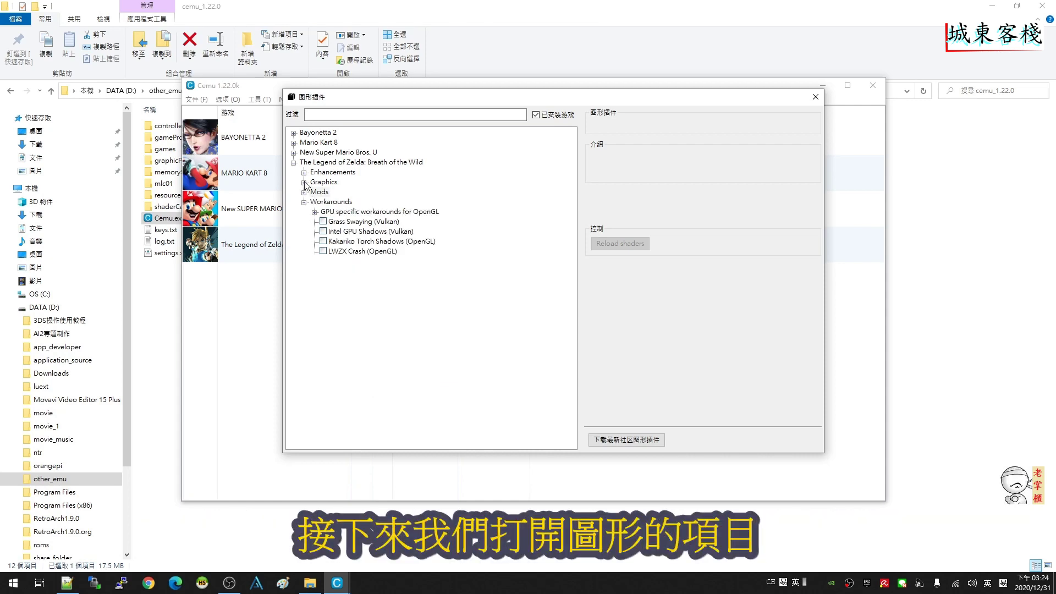
click(305, 183)
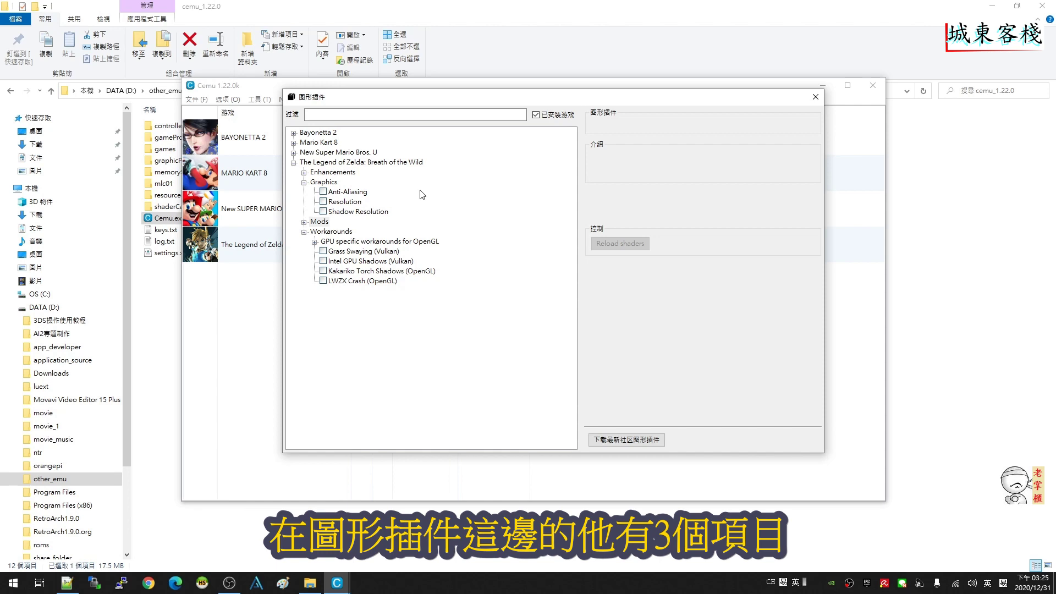
click(360, 194)
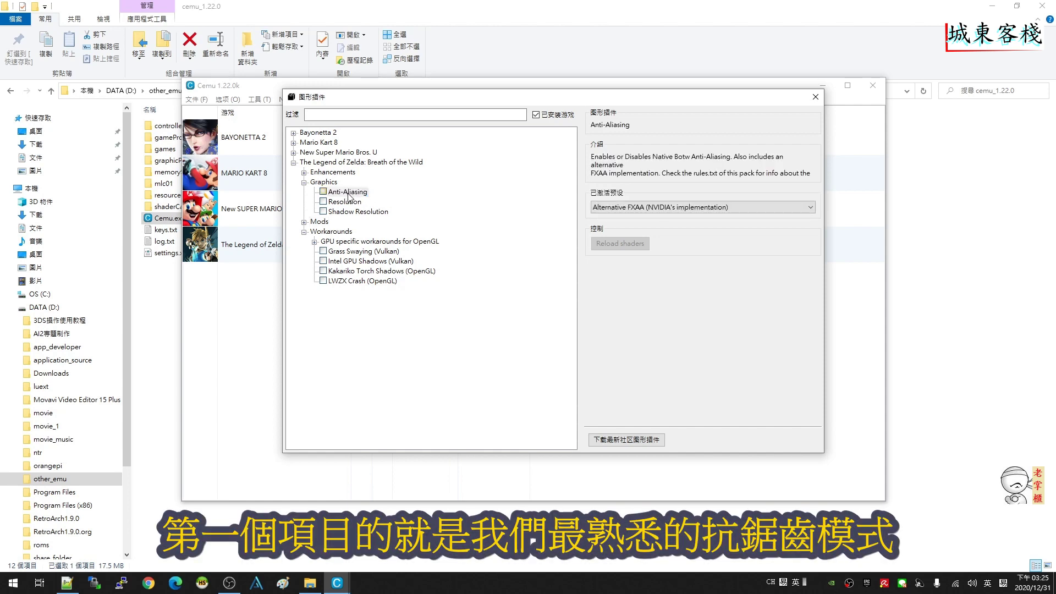
click(324, 192)
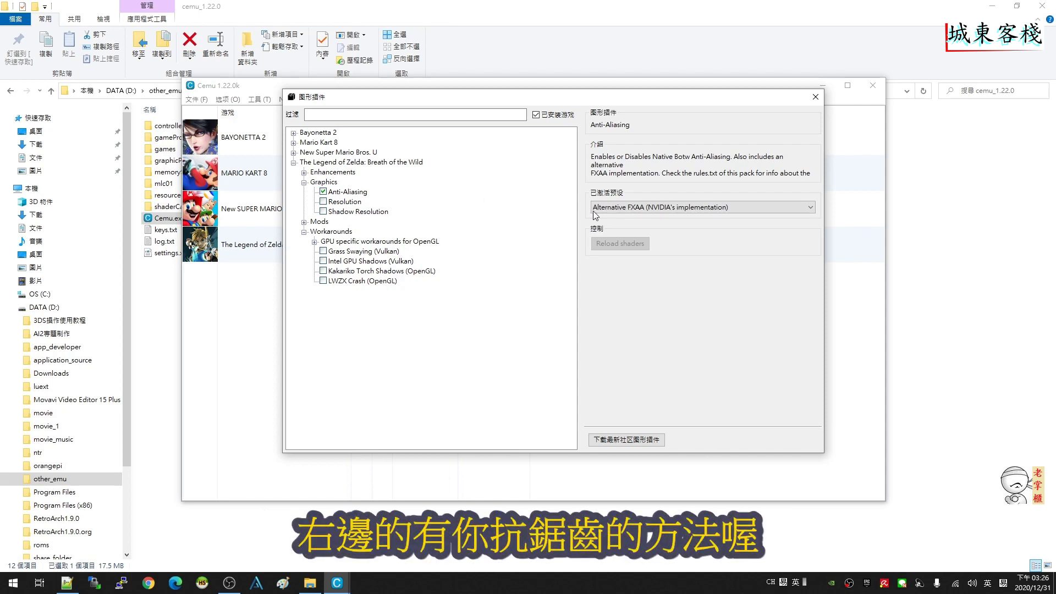
click(746, 215)
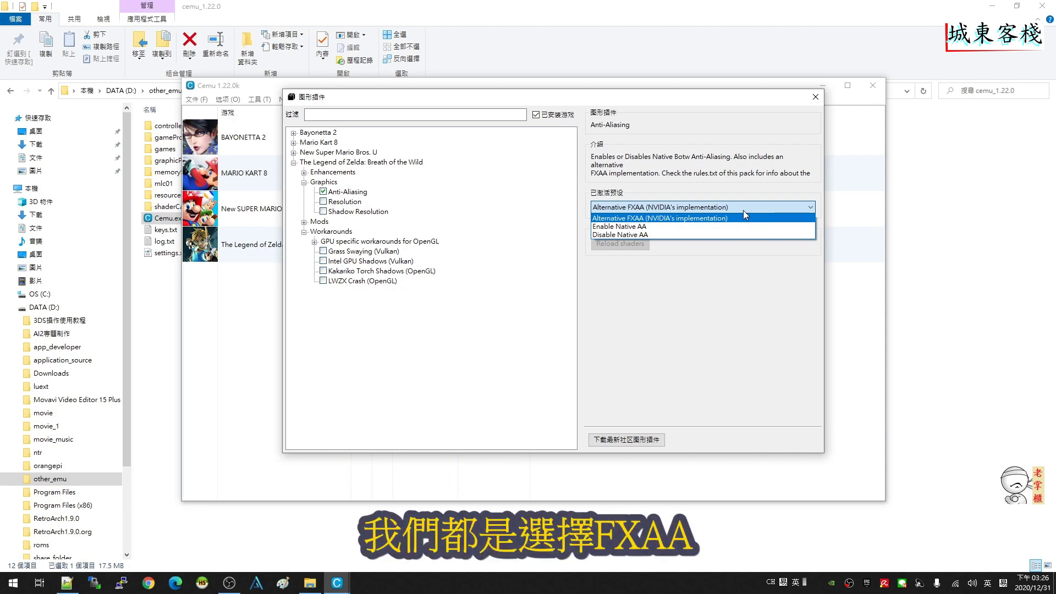
click(744, 211)
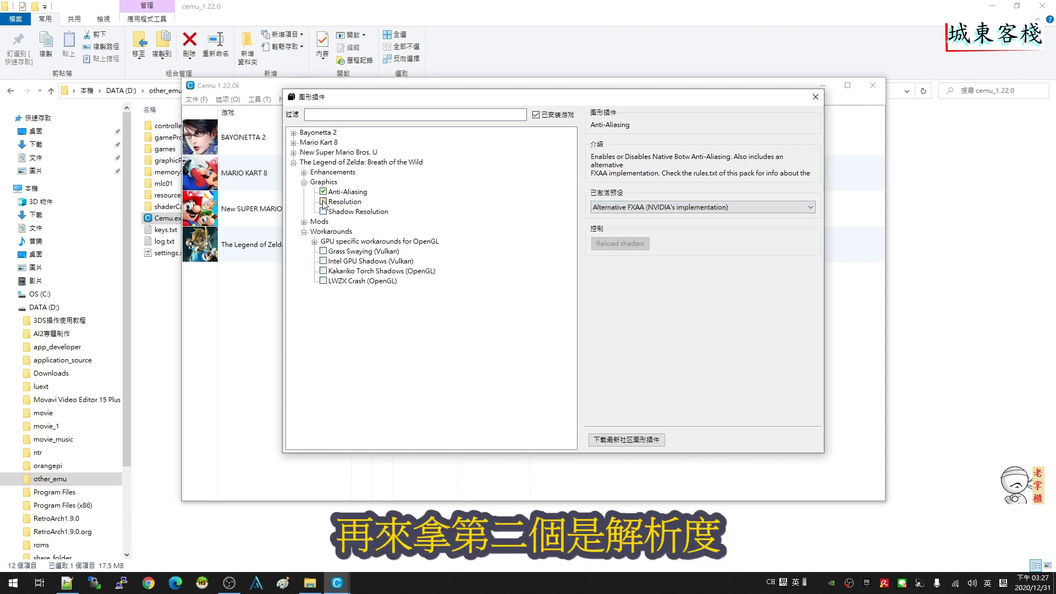
Enable Breath of the Wild's Resolution graphics pack and set its preset to 3840x2160 (16:9)
click(324, 202)
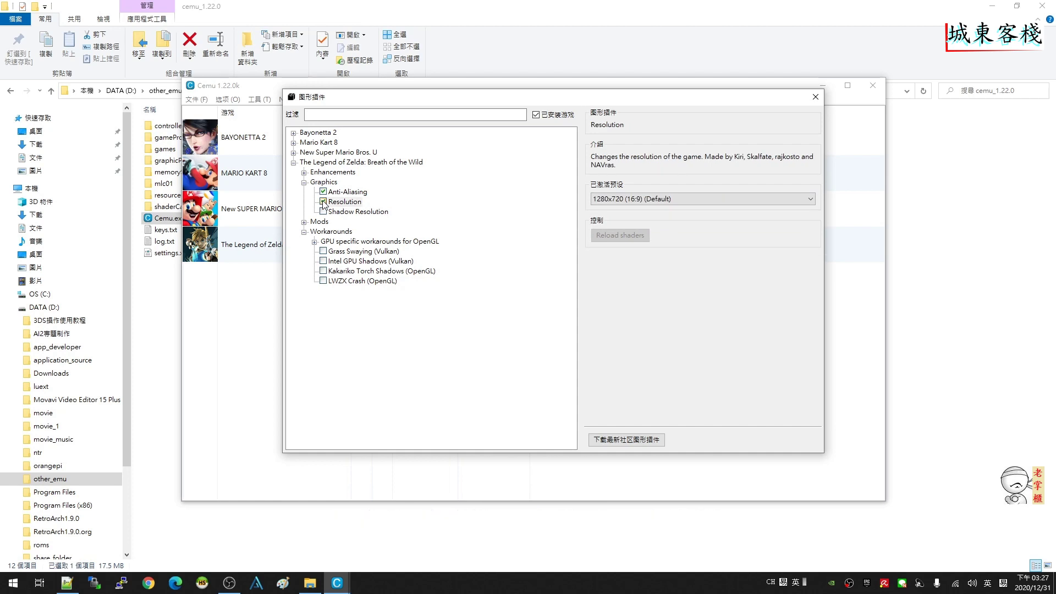
click(687, 199)
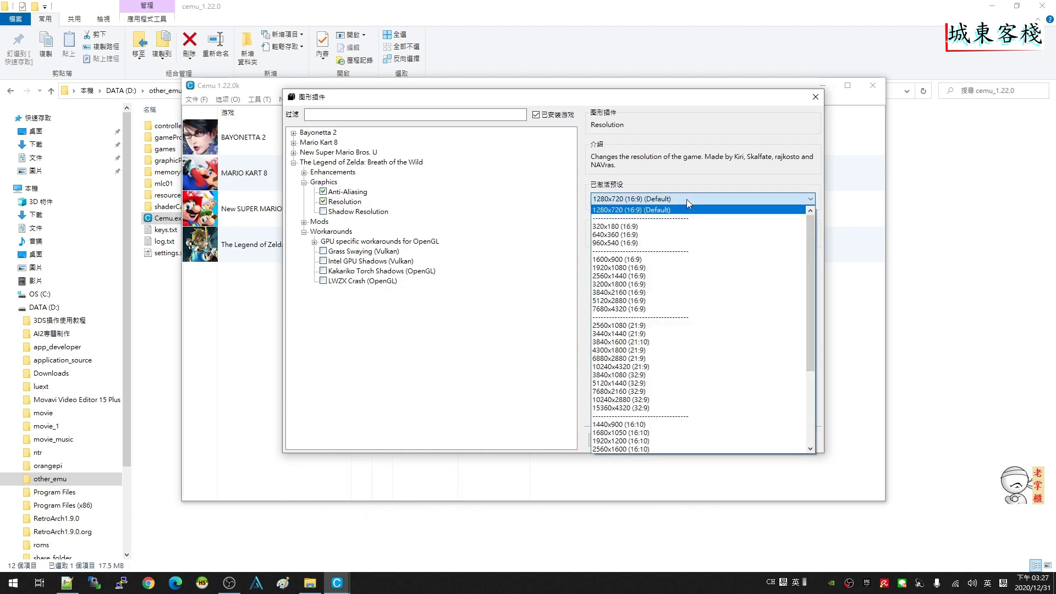
click(738, 292)
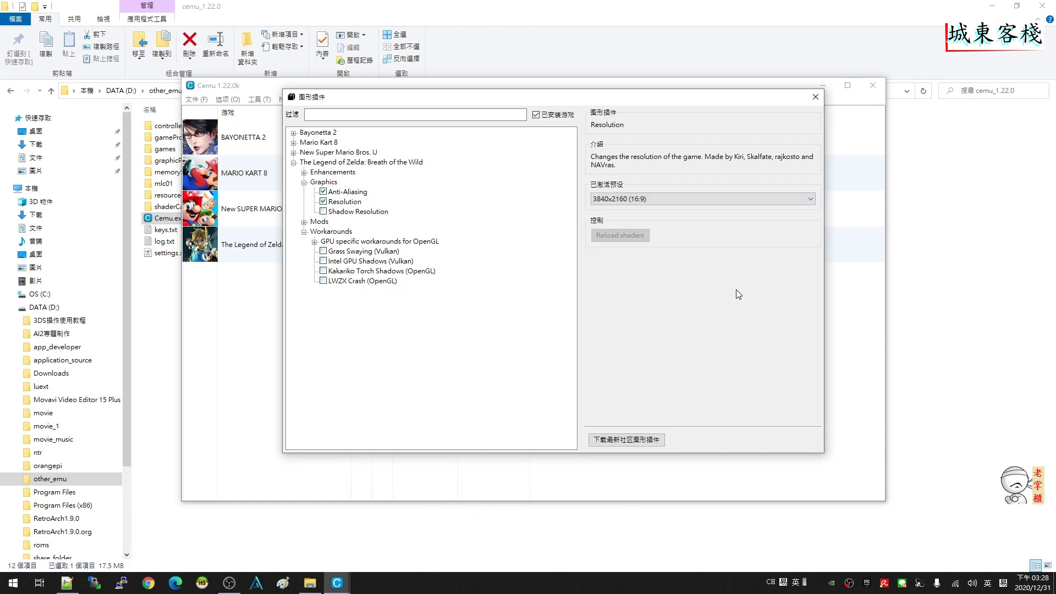
Enable Breath of the Wild's Shadow Resolution graphics pack, leaving its preset at Medium (100%, Default)
click(324, 212)
click(324, 212)
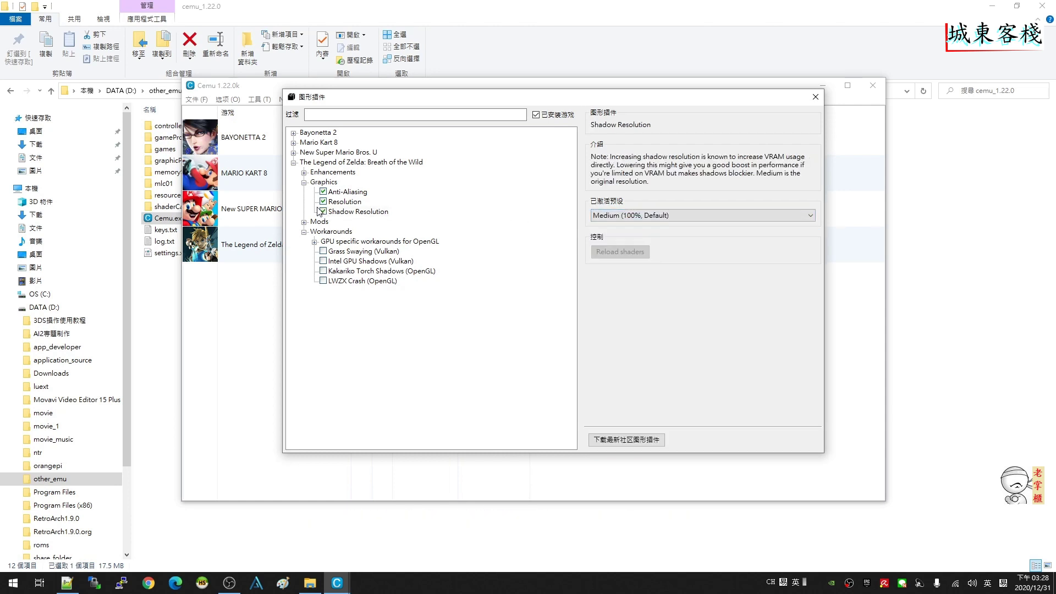
click(397, 203)
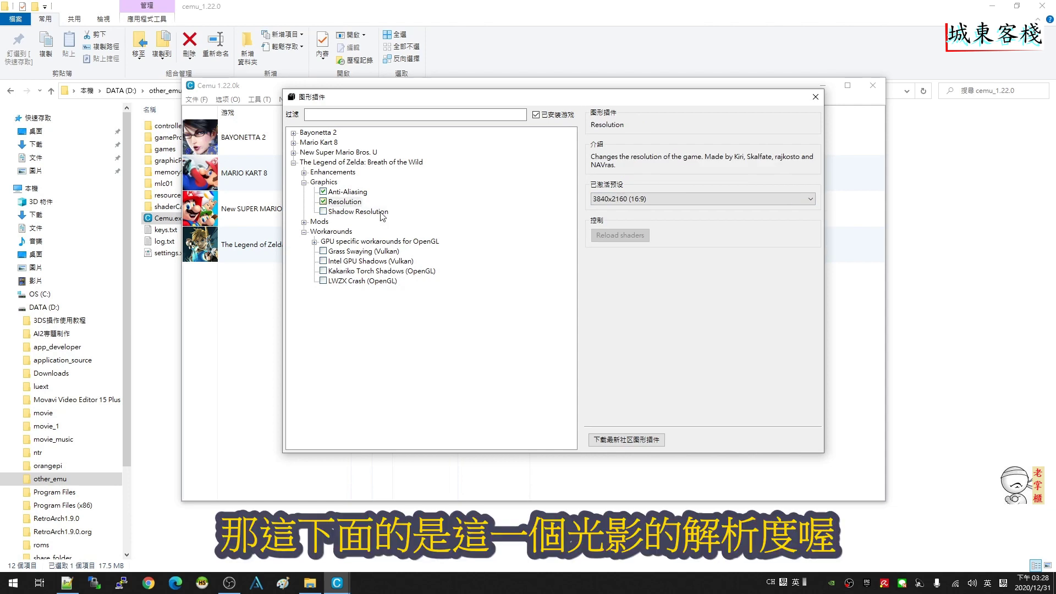
double_click(381, 213)
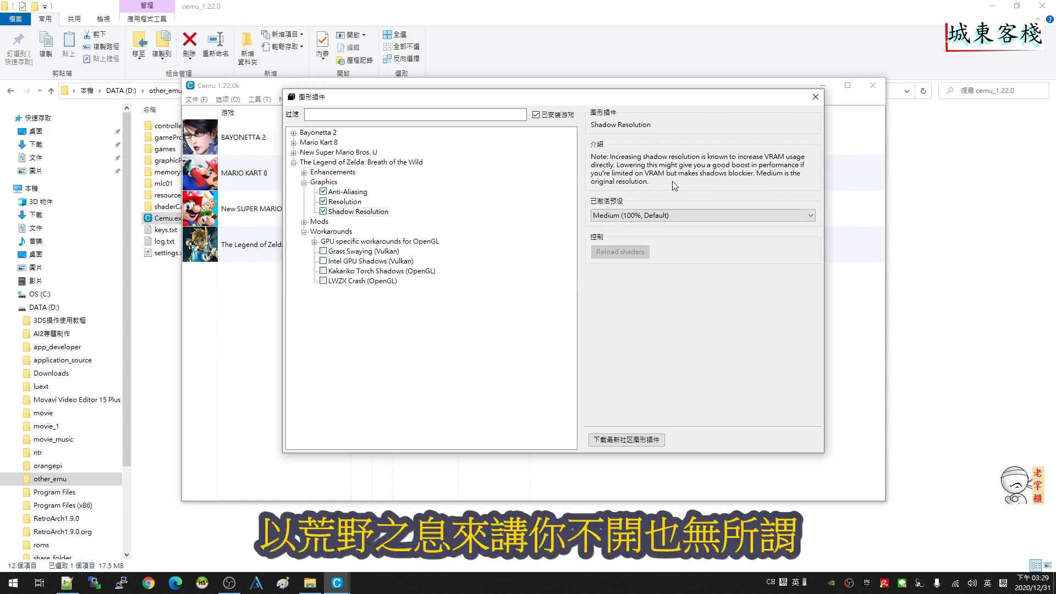
click(324, 211)
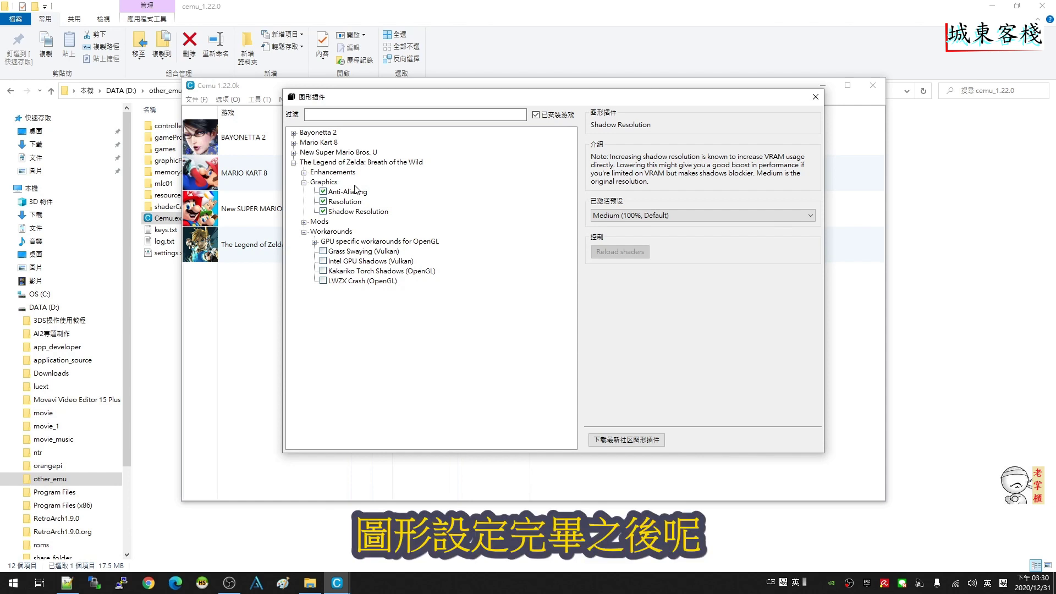
Enable the Breath of the Wild enhancements Anisotropic Filtering at 8x and No Depth of Field
click(304, 183)
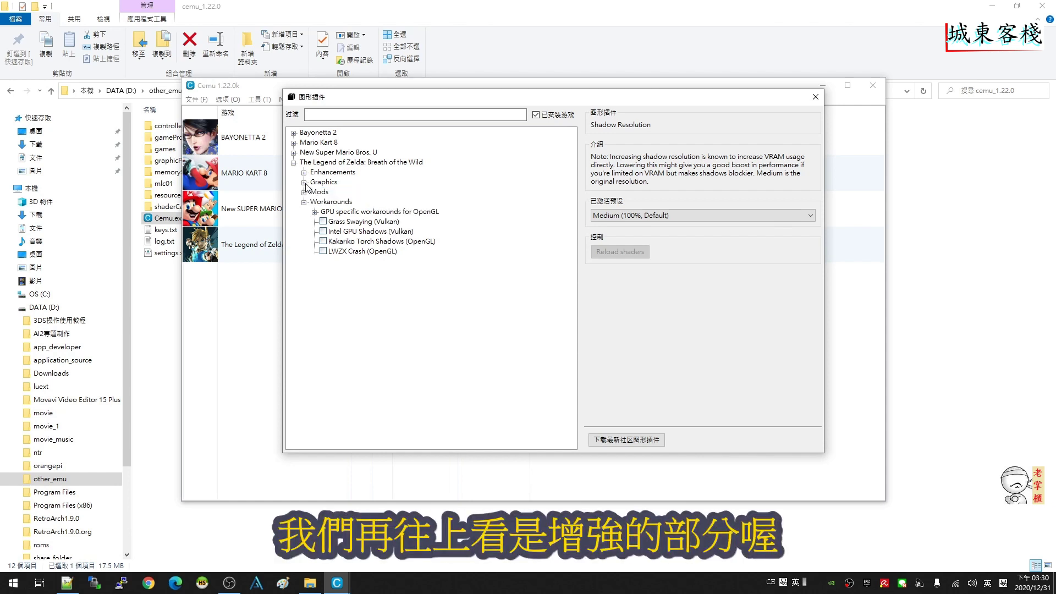
click(304, 172)
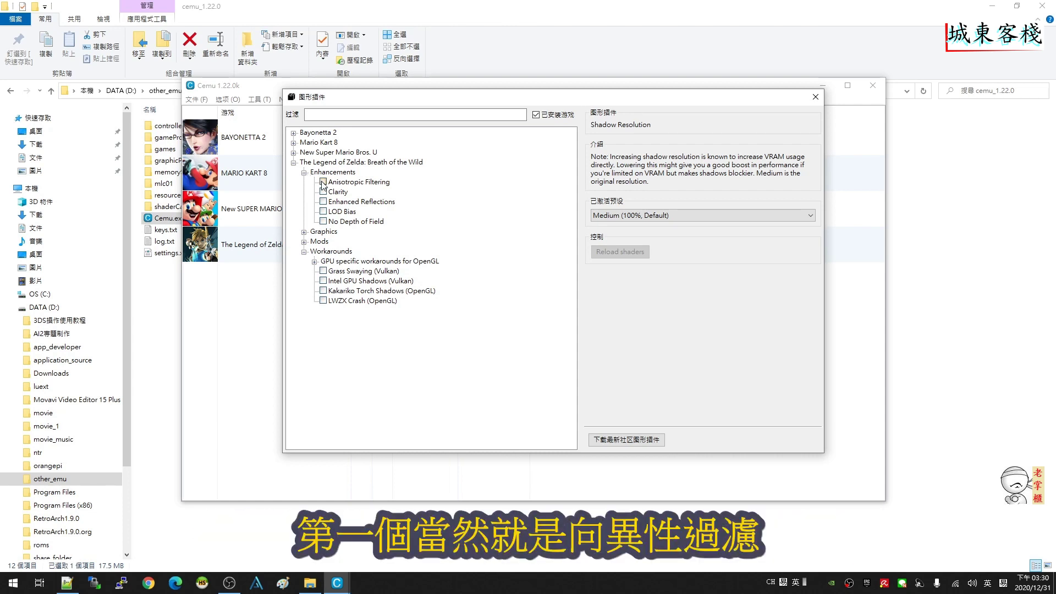
click(324, 182)
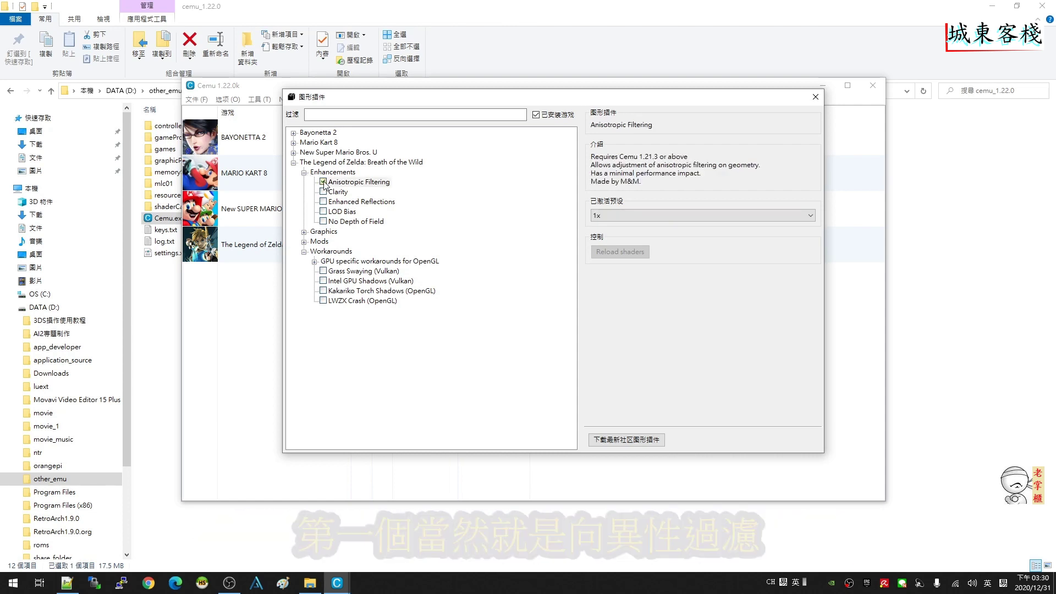
click(664, 218)
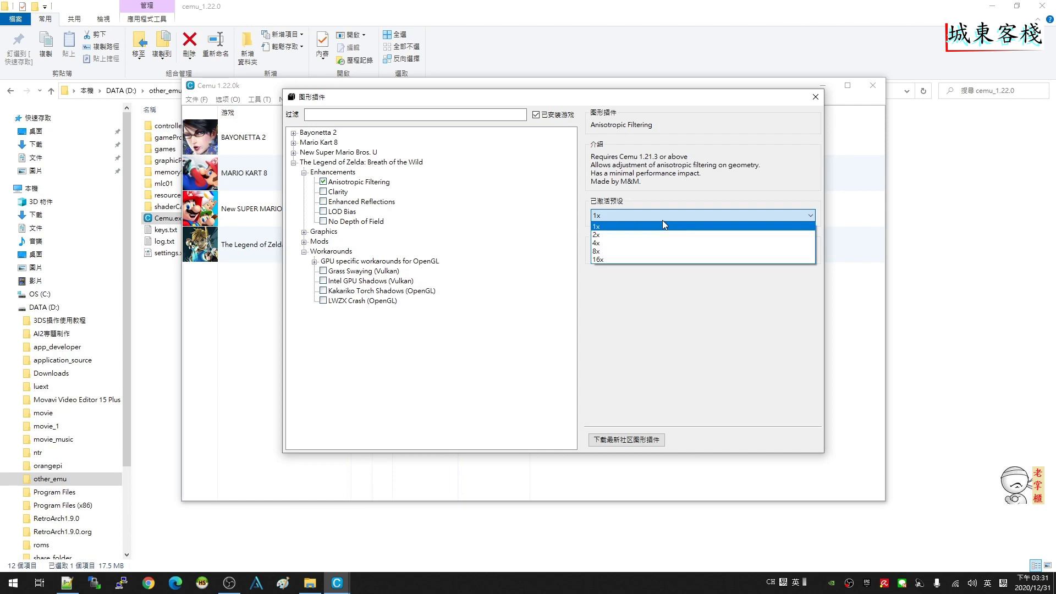
click(651, 252)
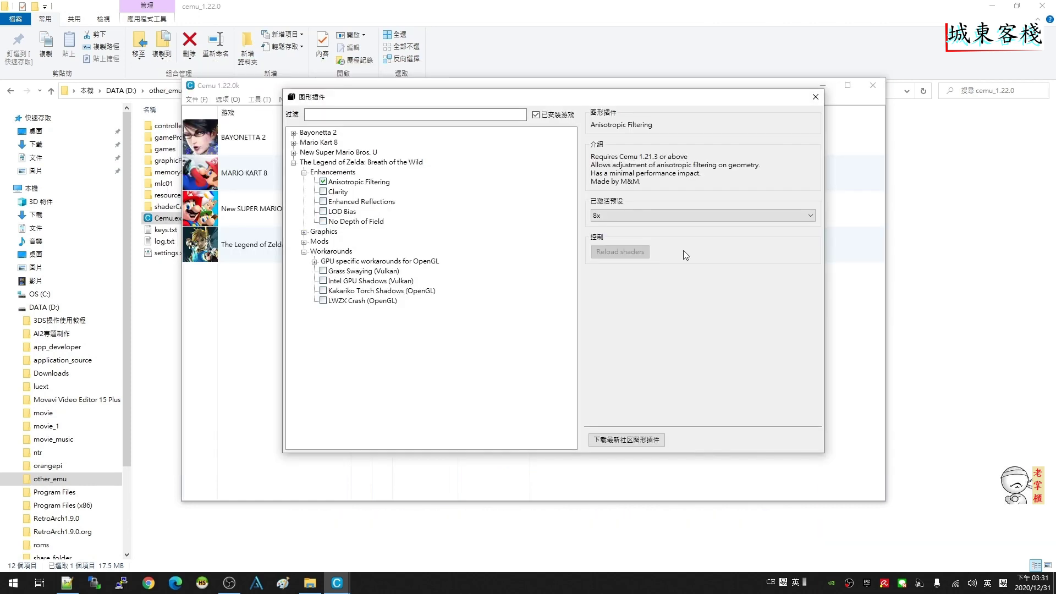
click(324, 222)
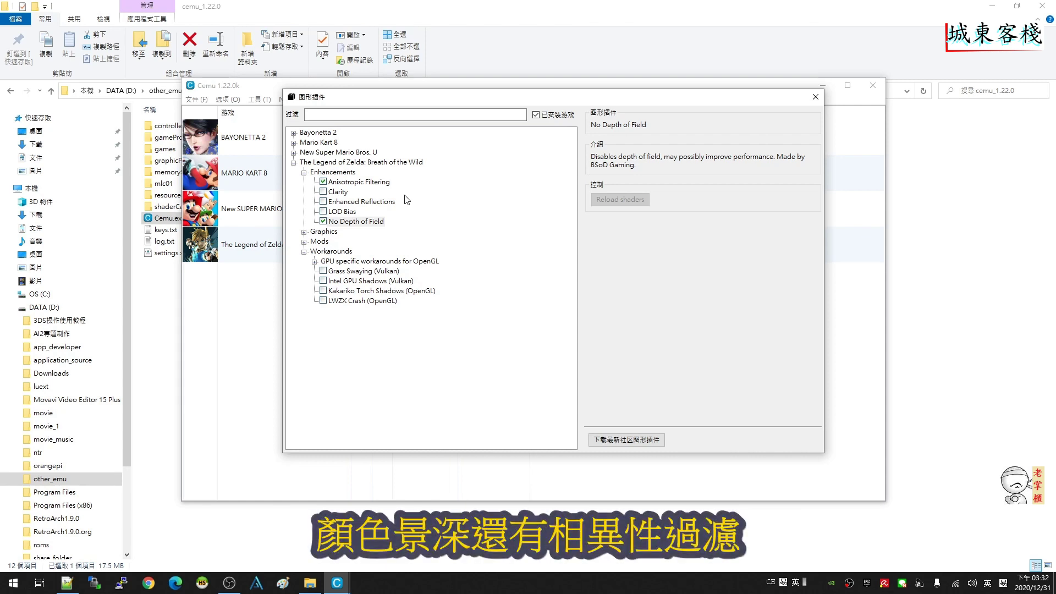
double_click(346, 172)
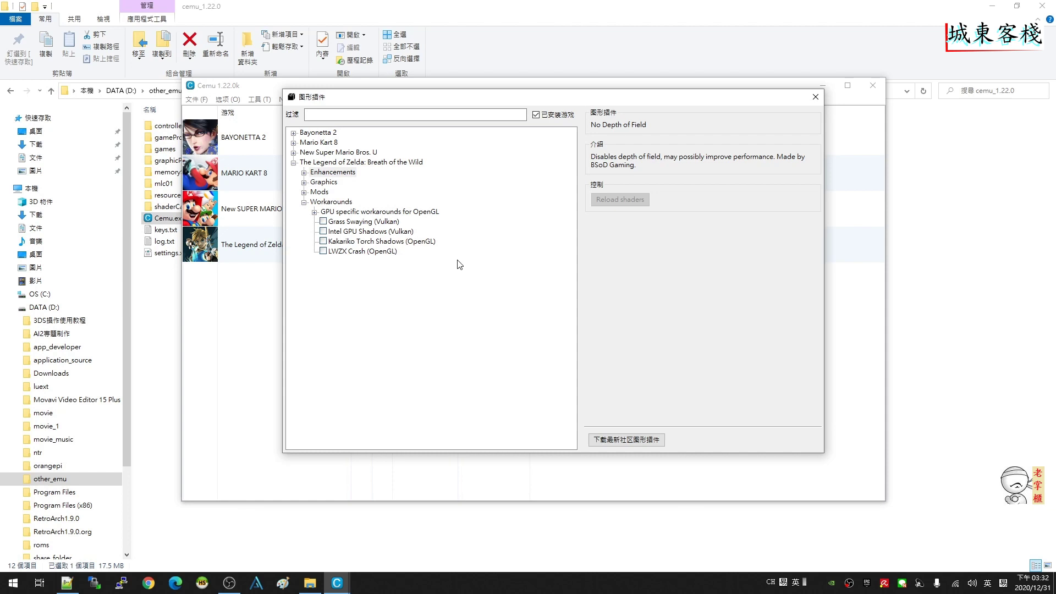
Review Breath of the Wild's OpenGL GPU workarounds and the Intel GPU Shadows (Vulkan) description, and close the graphic packs window
click(314, 213)
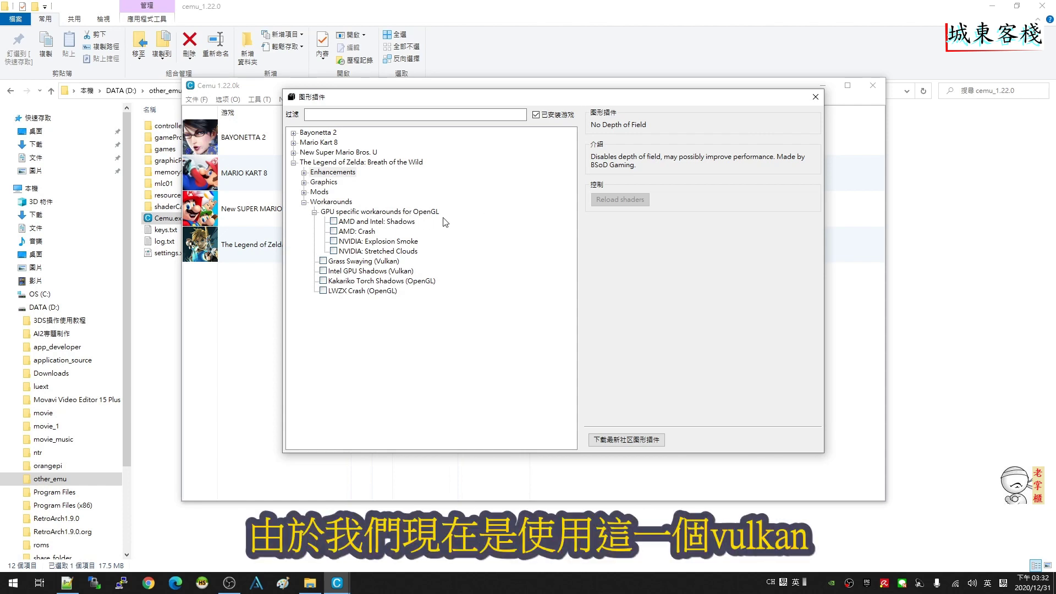
click(391, 271)
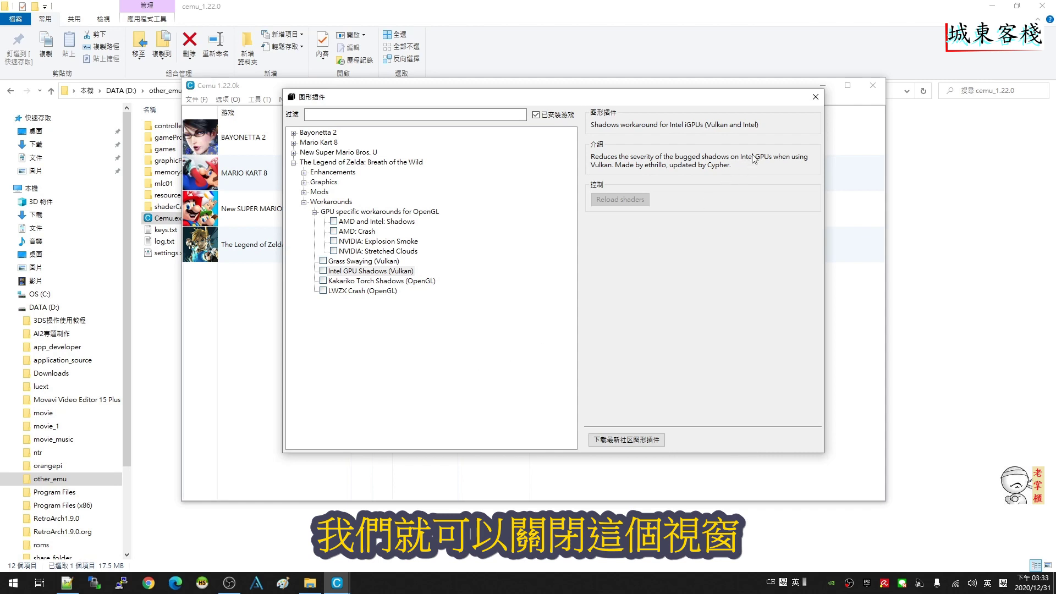
click(815, 96)
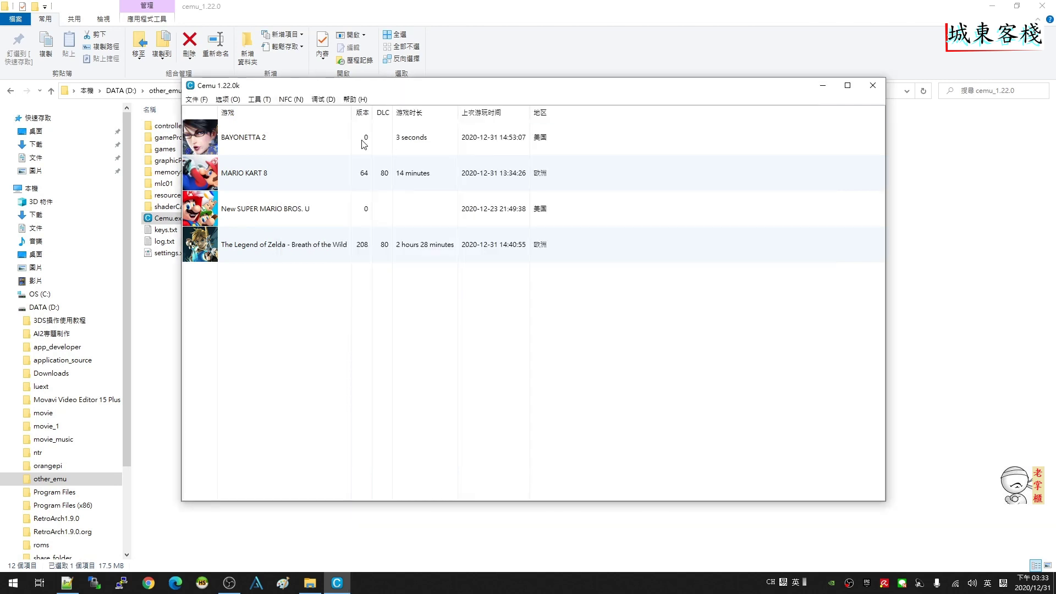
Restart Cemu and launch The Legend of Zelda - Breath of the Wild
click(873, 85)
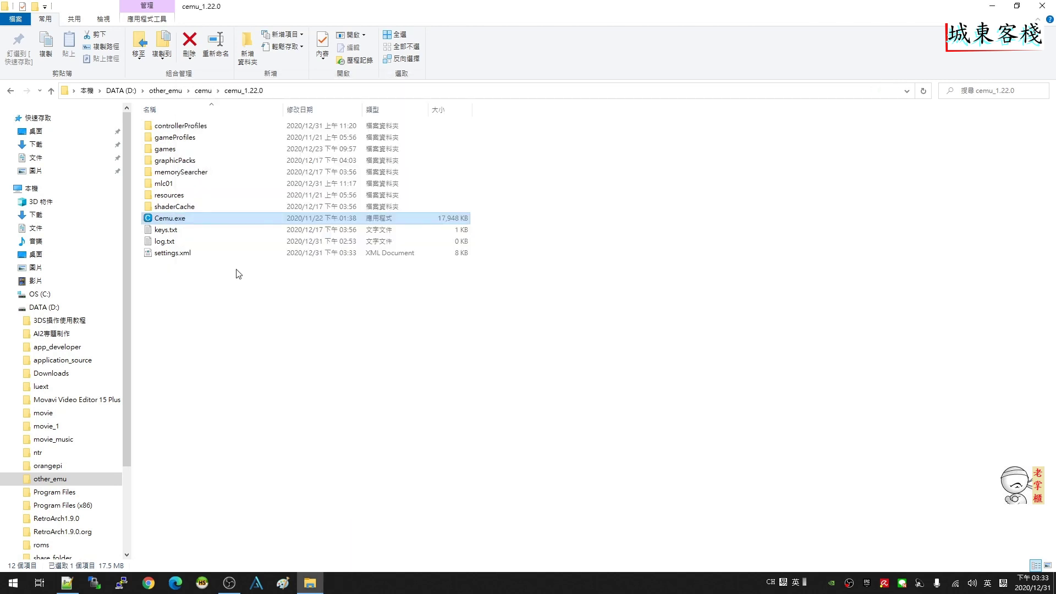
double_click(189, 219)
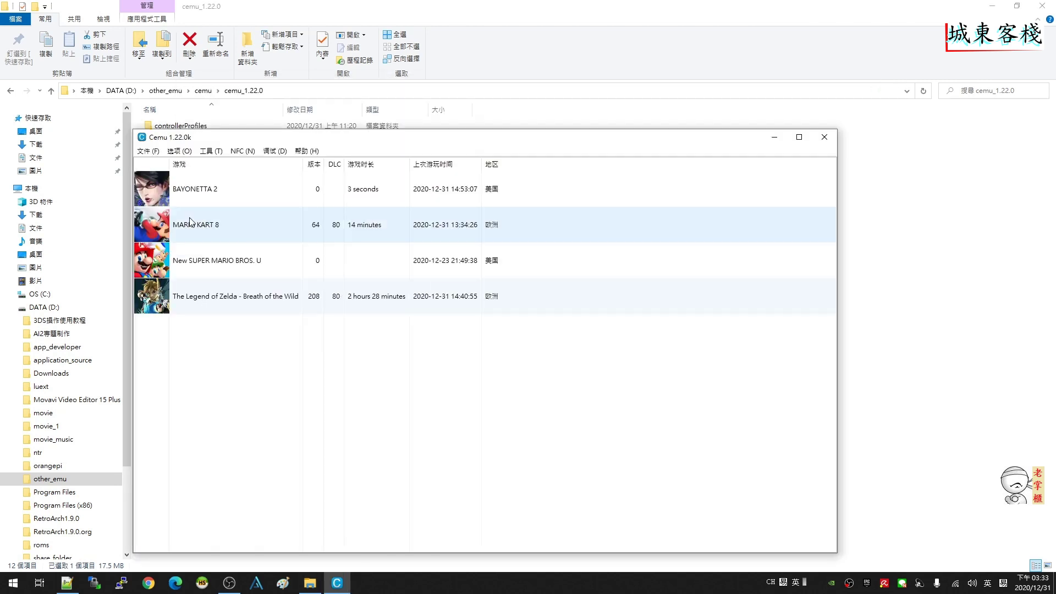
double_click(364, 304)
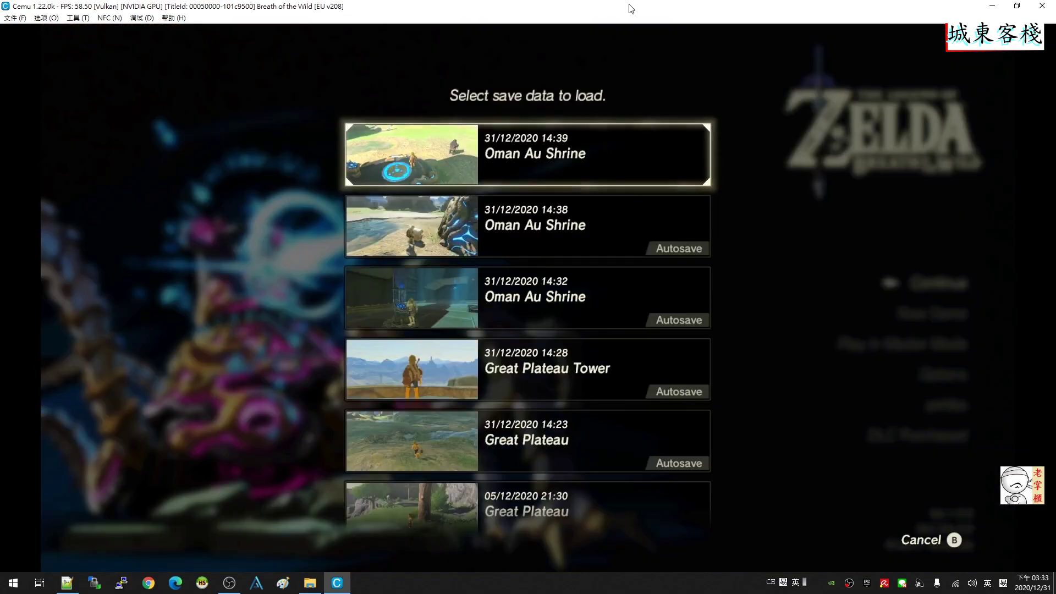
Load the most recent Oman Au Shrine save and shrink the maximized game window, moving it over the file list
key(Return)
key(Return)
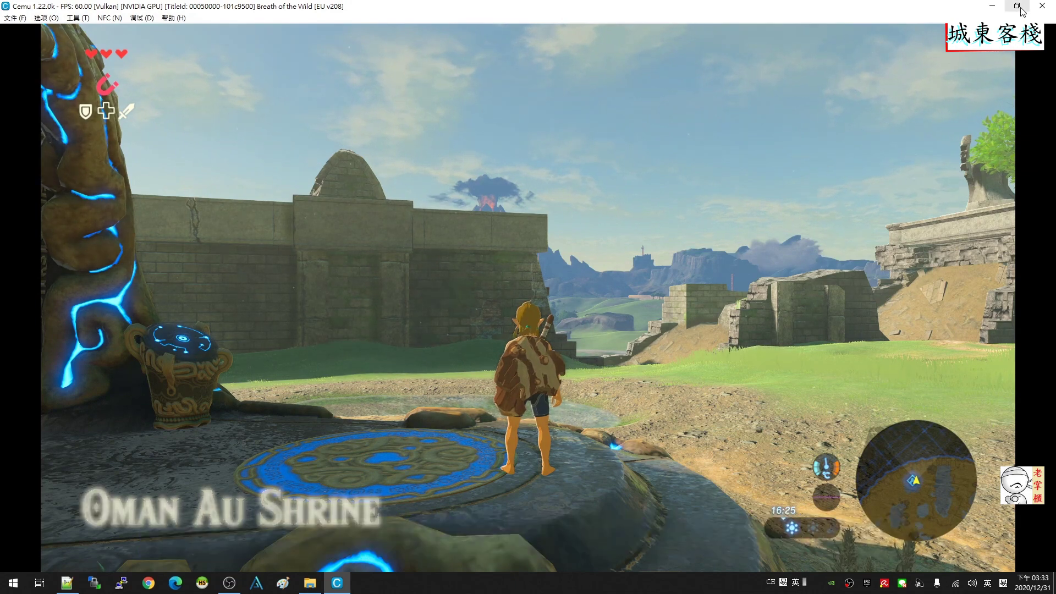
double_click(379, 6)
drag(173, 137, 280, 95)
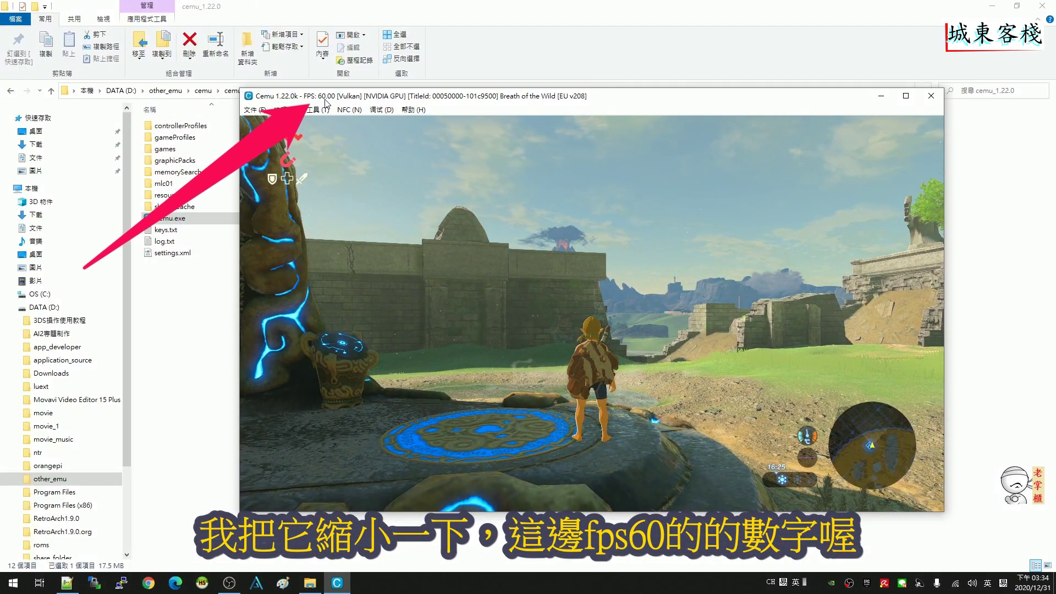